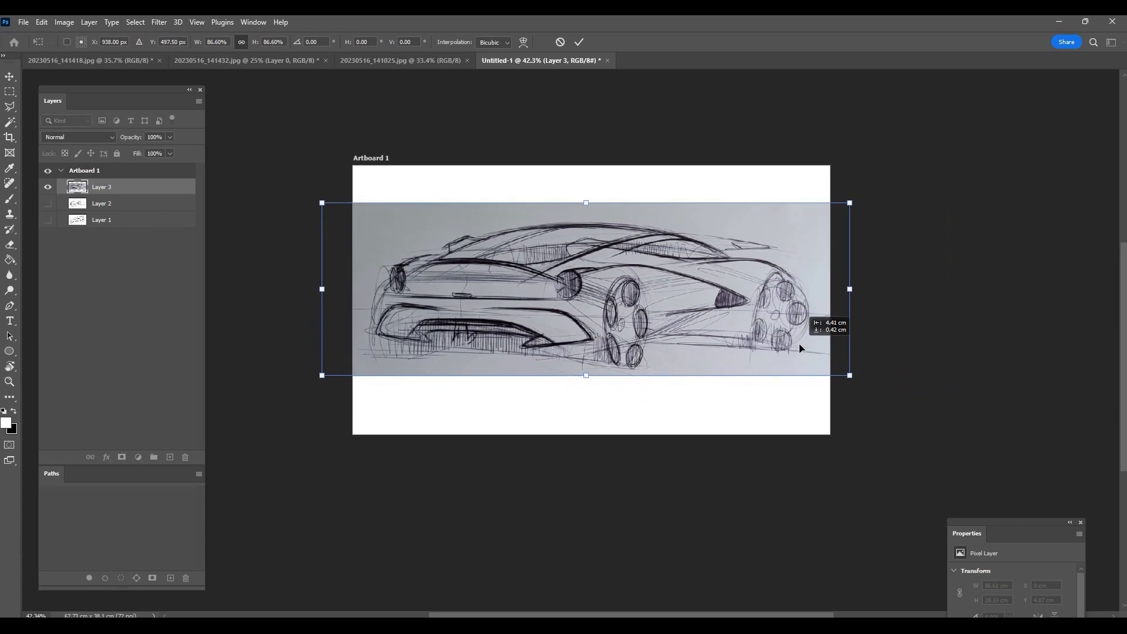
Commit the placement of the scanned car sketch on the artboard and desaturate it with Hue/Saturation.
key("Return")
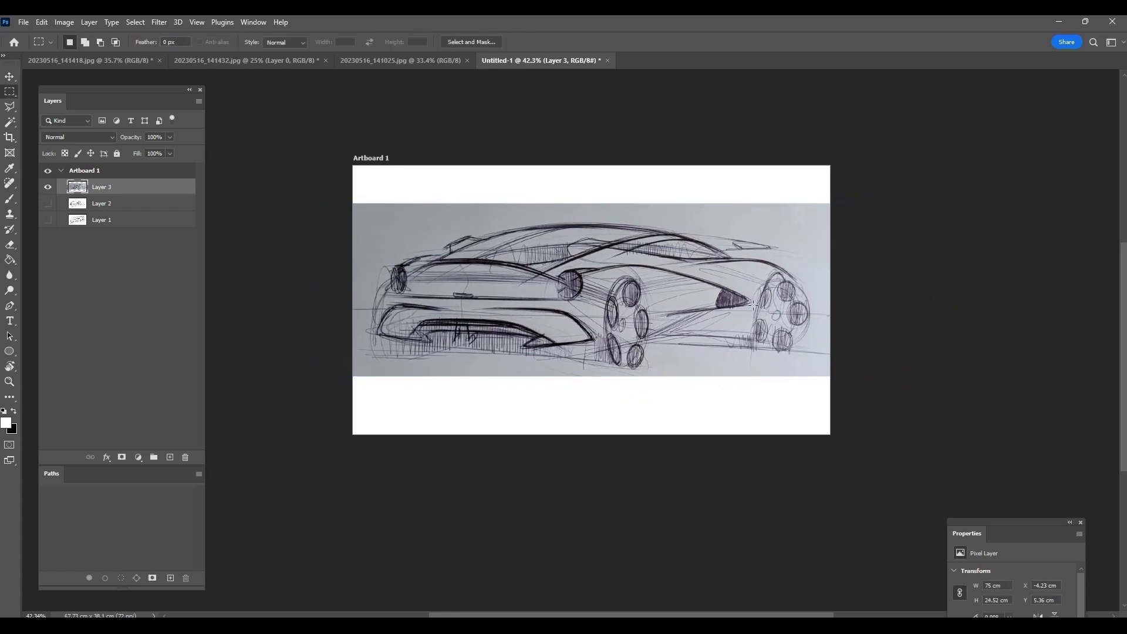
scroll(662, 294, "up", 3)
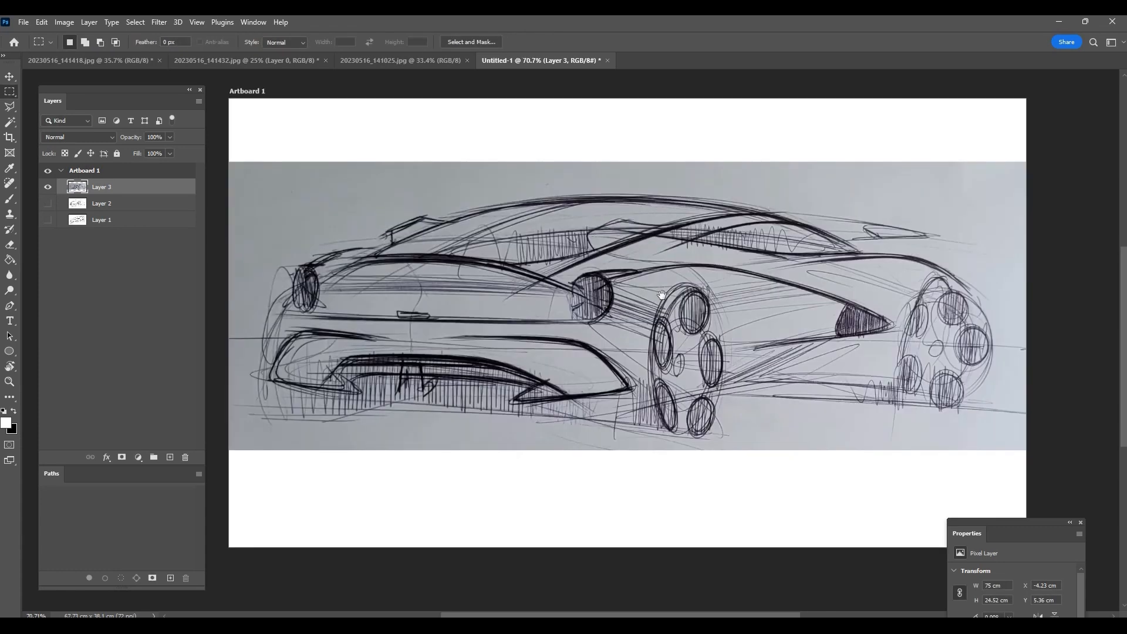
key("ctrl+u")
left_click_drag(357, 181, 275, 187)
left_click(493, 93)
Whiten the sketch's grey paper with Levels by sampling a black point from the dark lines and a white point from the background.
key("ctrl+l")
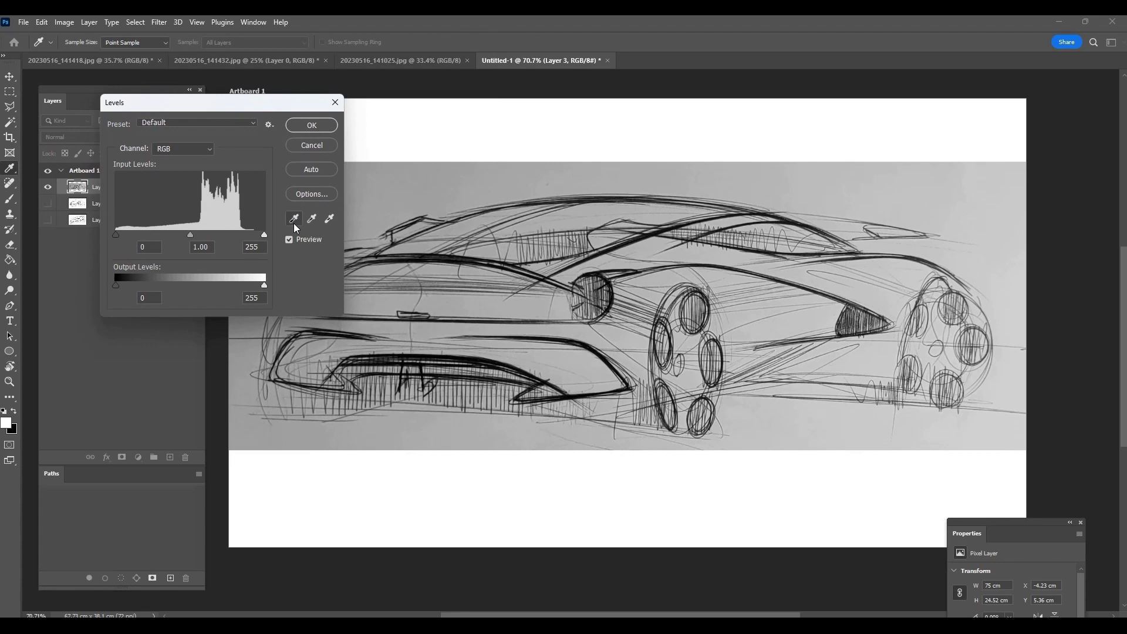
left_click(295, 220)
left_click(475, 359)
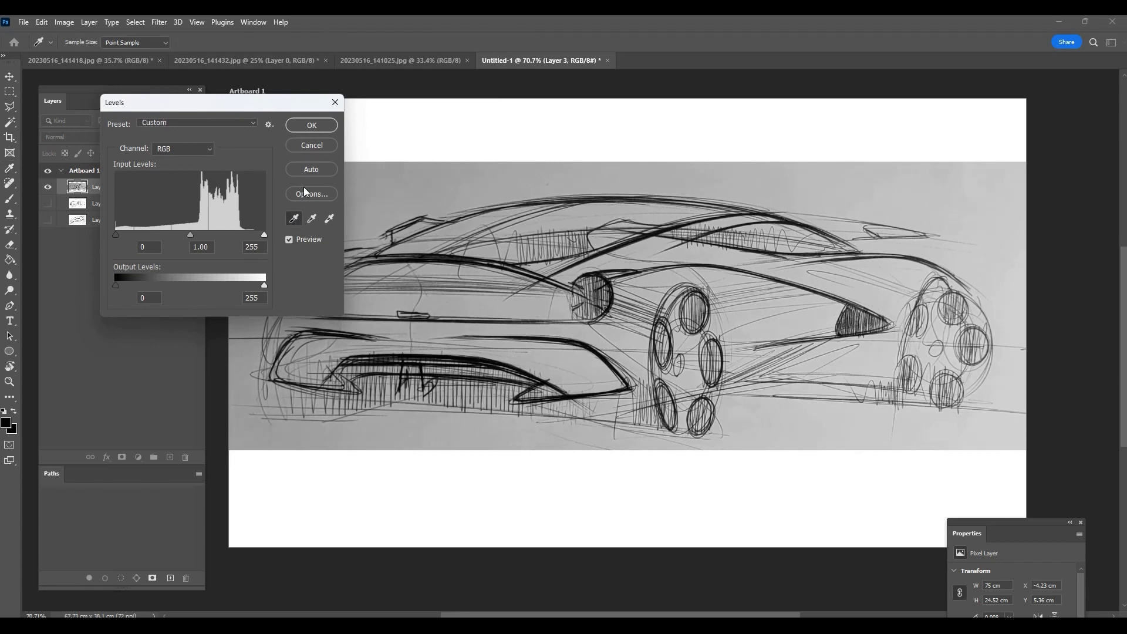
left_click(331, 219)
left_click(366, 172)
left_click(320, 128)
mouse_move(565, 233)
left_mouse_down()
mouse_move(529, 235)
mouse_move(581, 236)
mouse_move(576, 249)
left_mouse_up()
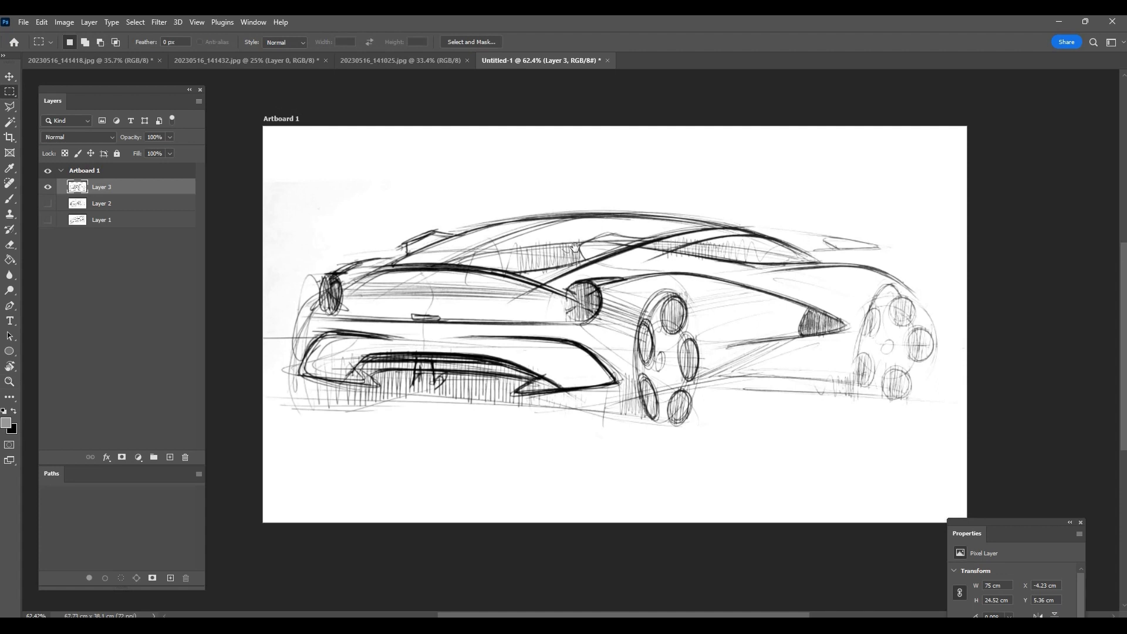
left_click_drag(673, 293, 678, 291)
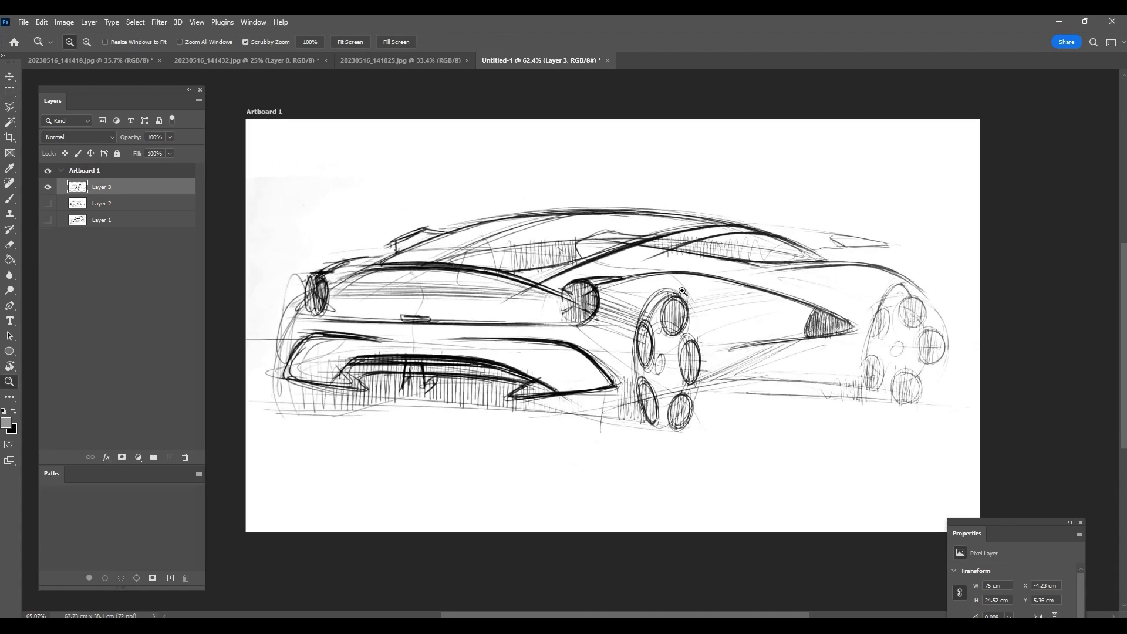
Paint over the leftover grey paper tint above the car's rear end with a white brush sampled from the background.
left_click_drag(257, 184, 332, 190)
key("b")
left_click_drag(514, 255, 382, 264)
left_click_drag(505, 205, 273, 230)
key("ctrl+z")
left_click(436, 215, "alt")
key("z")
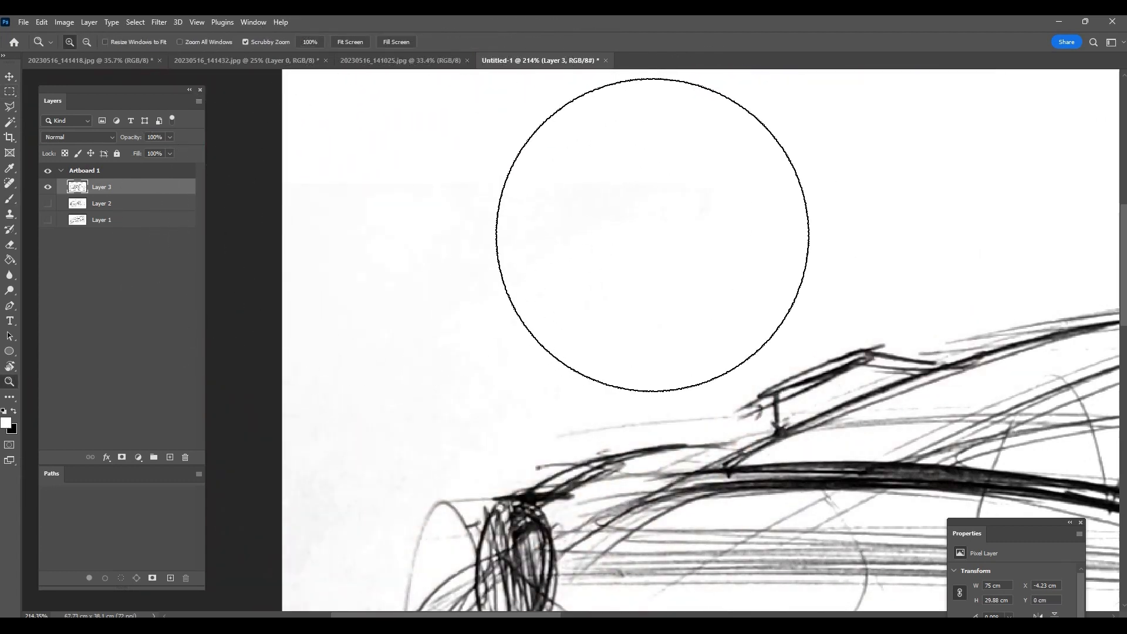
left_click_drag(673, 245, 521, 249)
mouse_move(957, 357)
left_mouse_down()
mouse_move(667, 276)
mouse_move(653, 296)
left_mouse_up()
key("b")
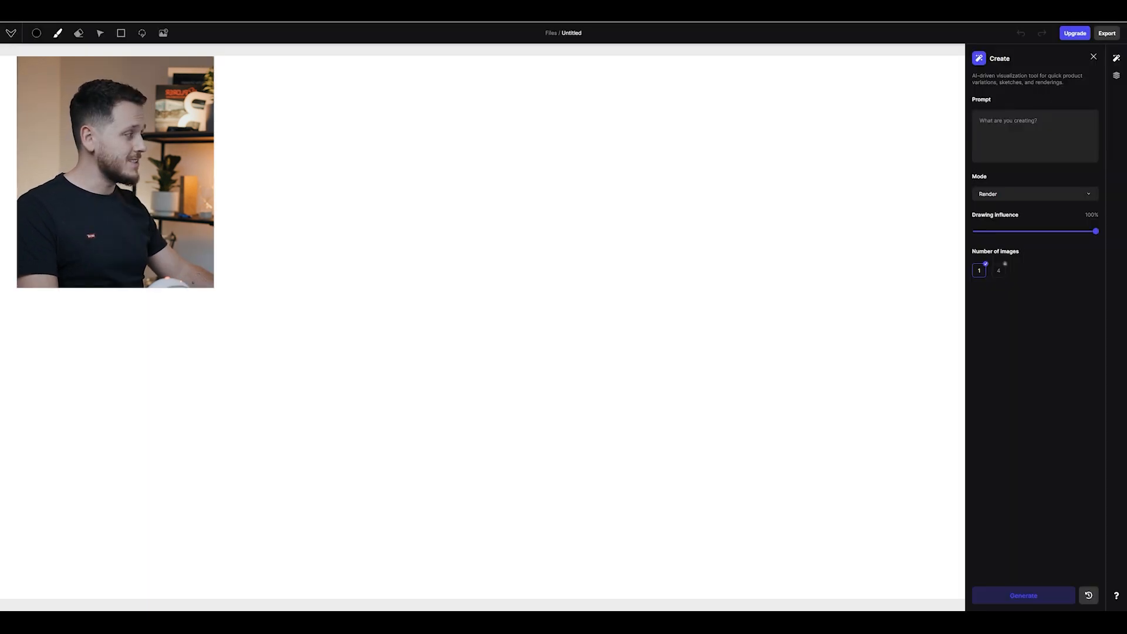
In Vizcom, place the SUV sketch photo on the canvas and generate a render from the prompt "SUV concept, modern electic feeling".
left_click_drag(889, 325, 501, 336)
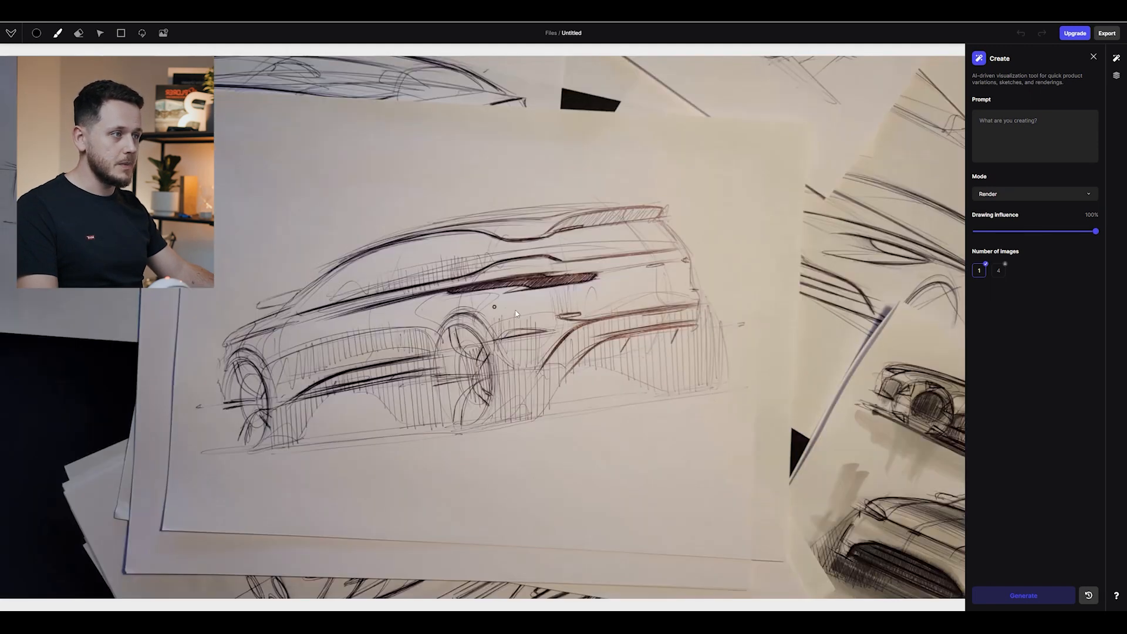
left_click(1029, 134)
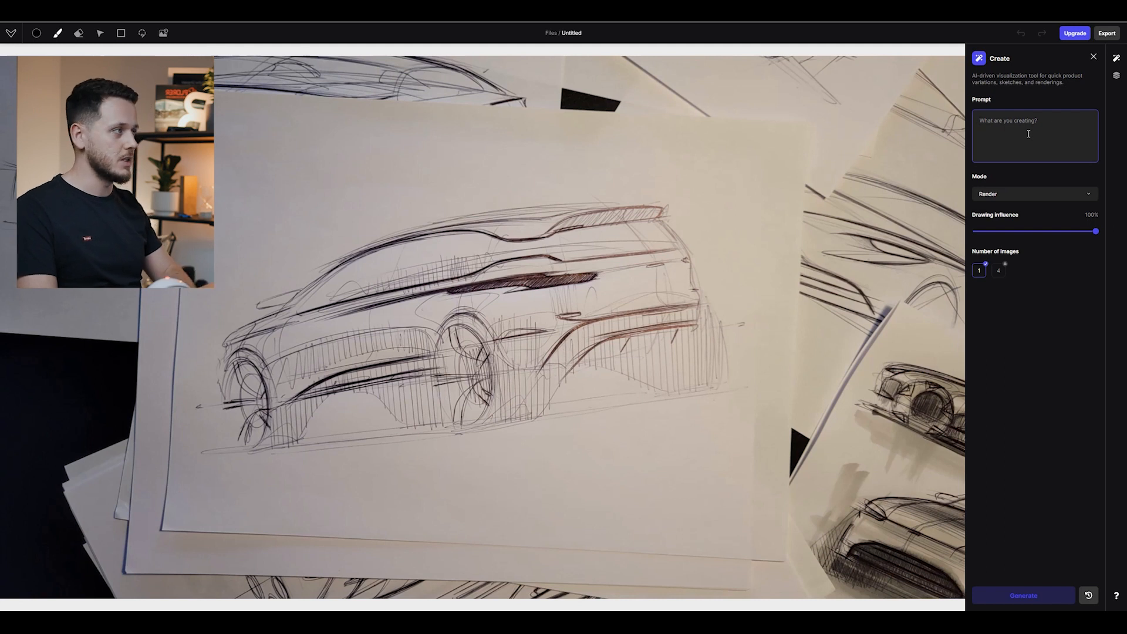
type("S")
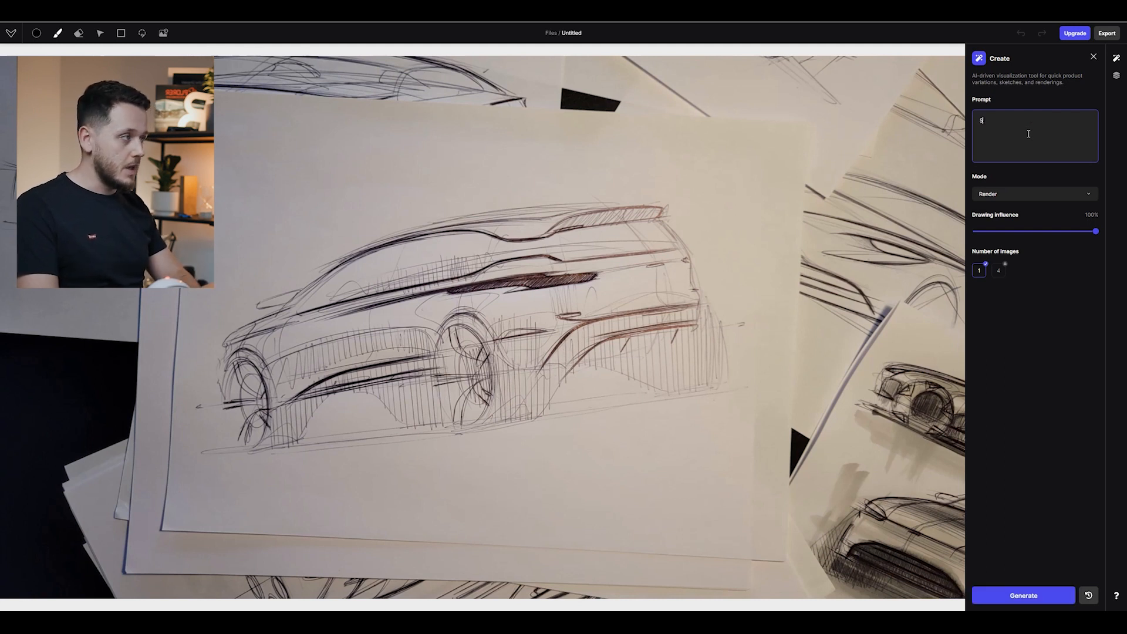
type("UV concept, modern electic feeling")
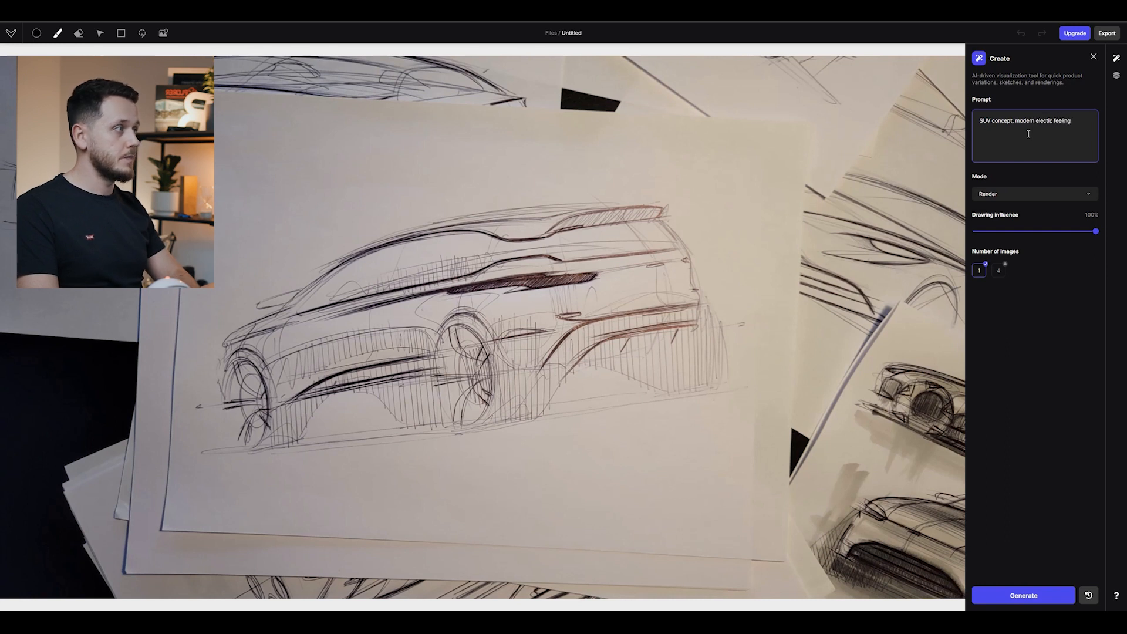
key("Return")
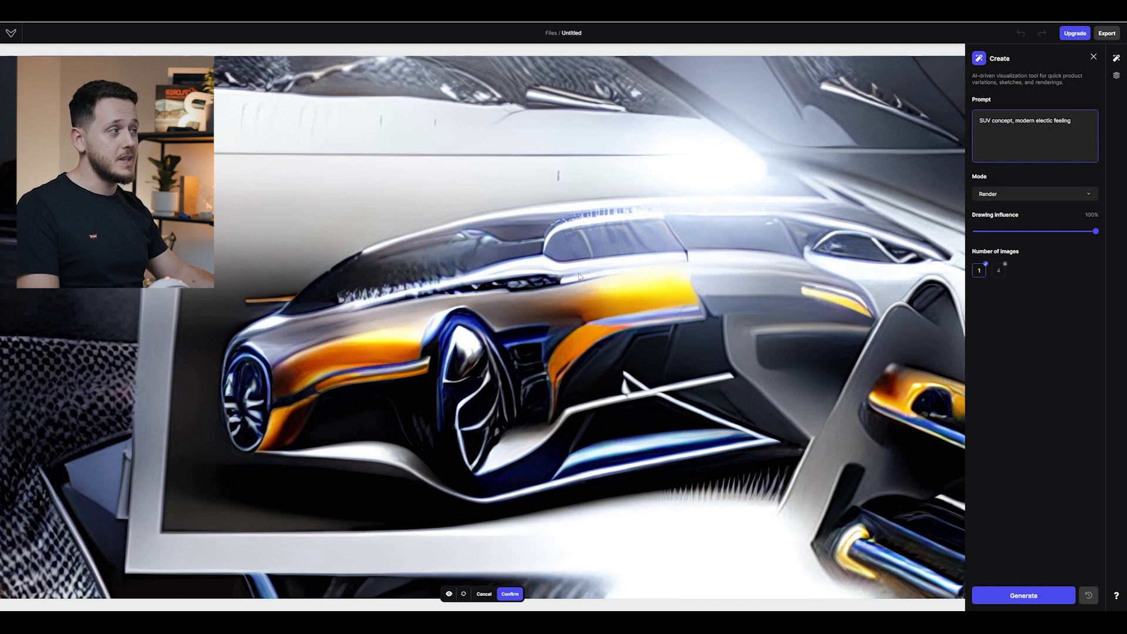
Regenerate the SUV photo render with a drawing influence of 85% and discard the result.
left_click_drag(1087, 227, 1078, 231)
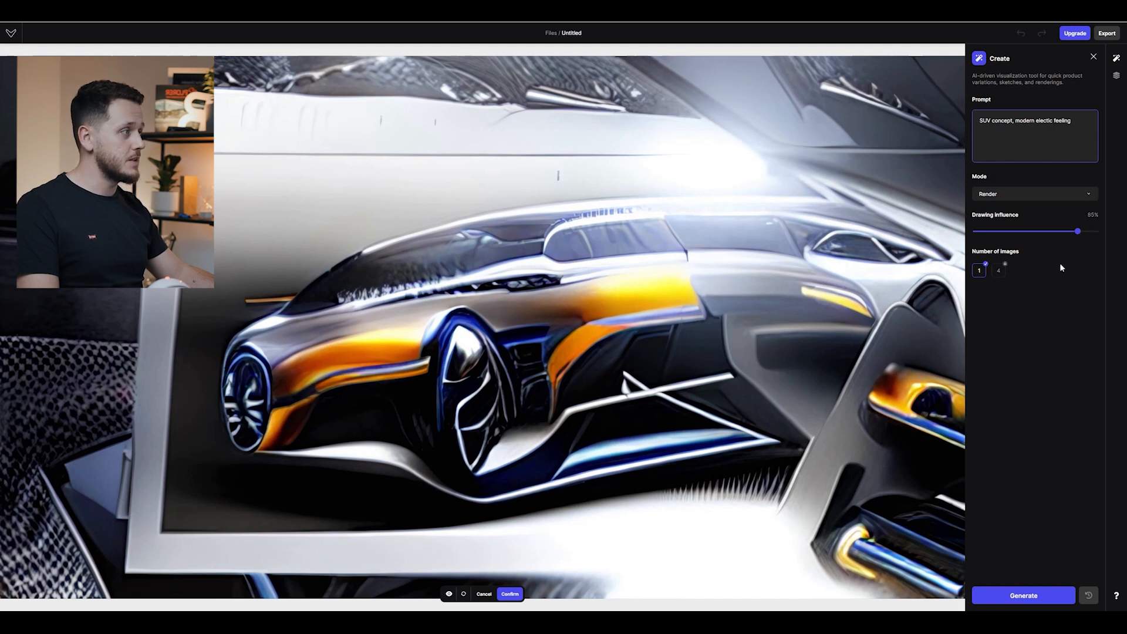
left_click(1023, 596)
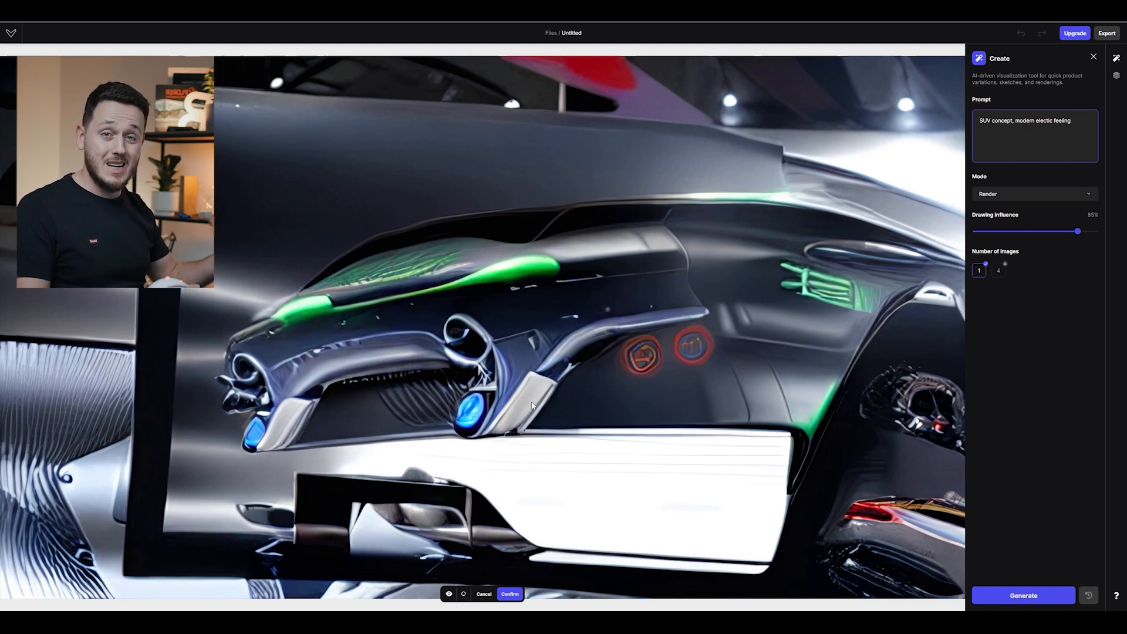
left_click(484, 594)
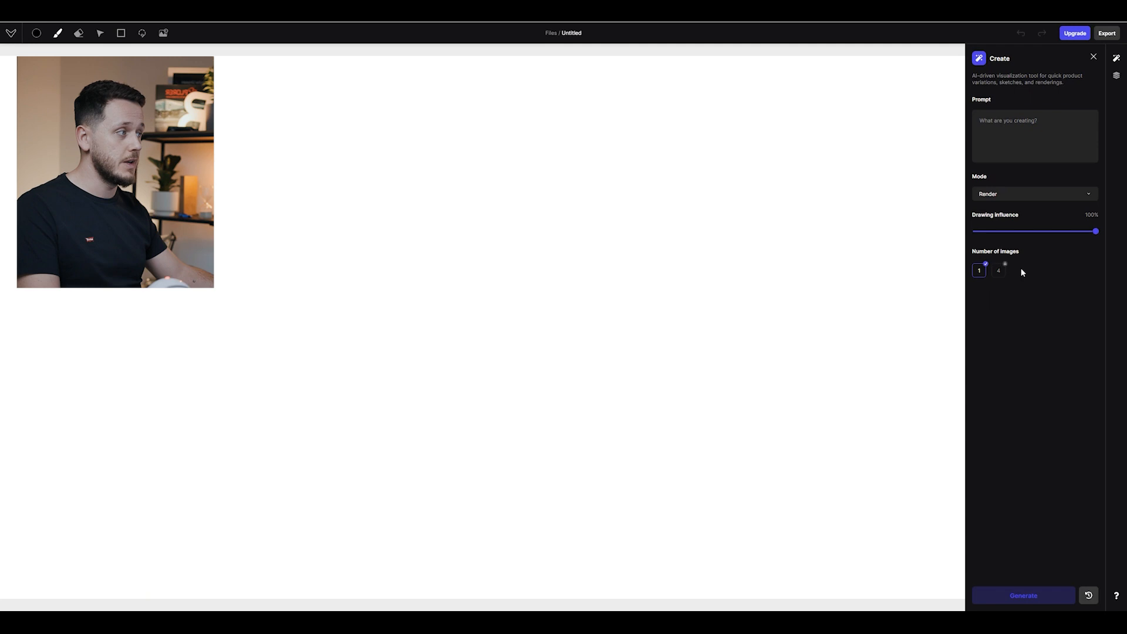
Request four images per generation and go through the Vizcom welcome introduction until it closes.
left_click(1000, 271)
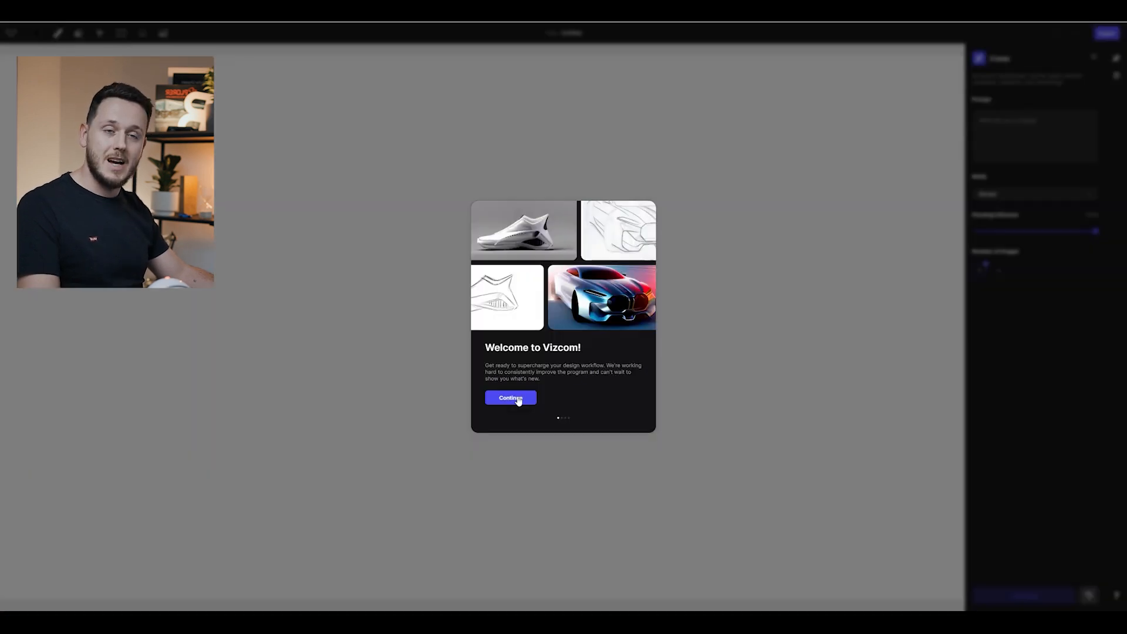
left_click(518, 400)
left_click(519, 400)
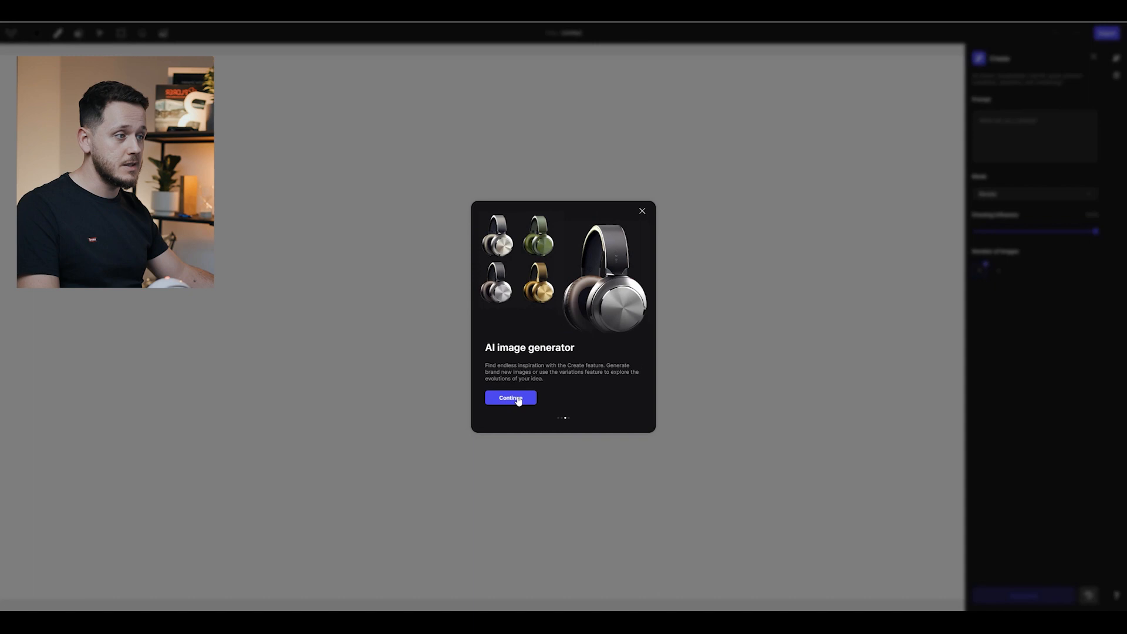
left_click(518, 400)
left_click(519, 399)
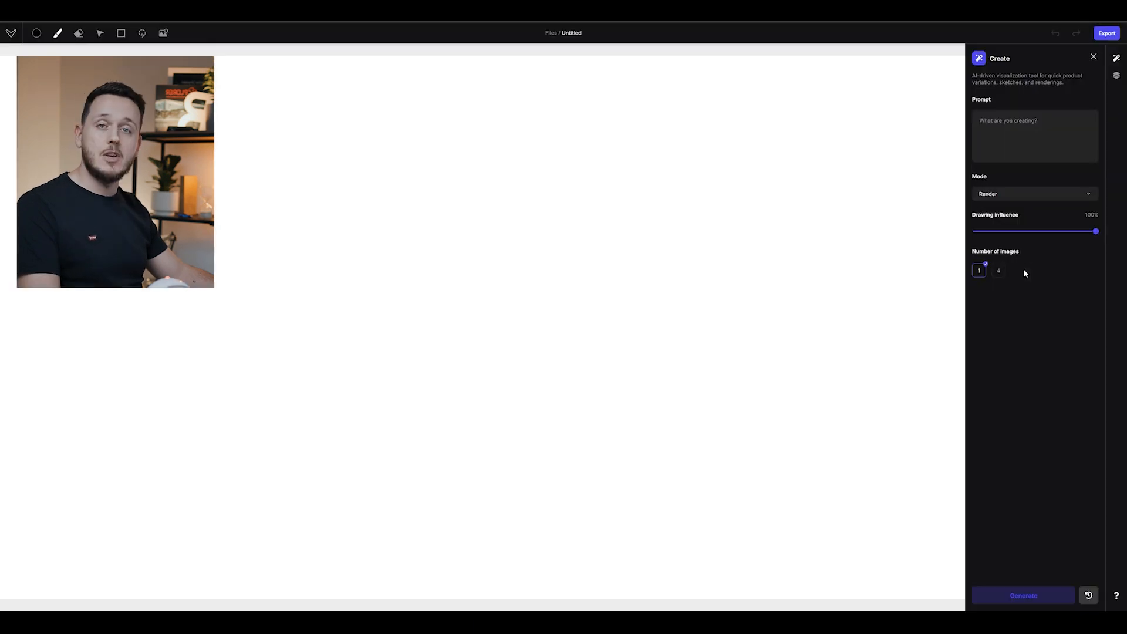
Place the cleaned-up SUV sketch on the canvas and generate a render from the prompt "SUV Concept, modern electric design language".
mouse_move(1020, 271)
left_mouse_down()
mouse_move(768, 390)
mouse_move(533, 309)
mouse_move(535, 326)
left_mouse_up()
left_click(1038, 130)
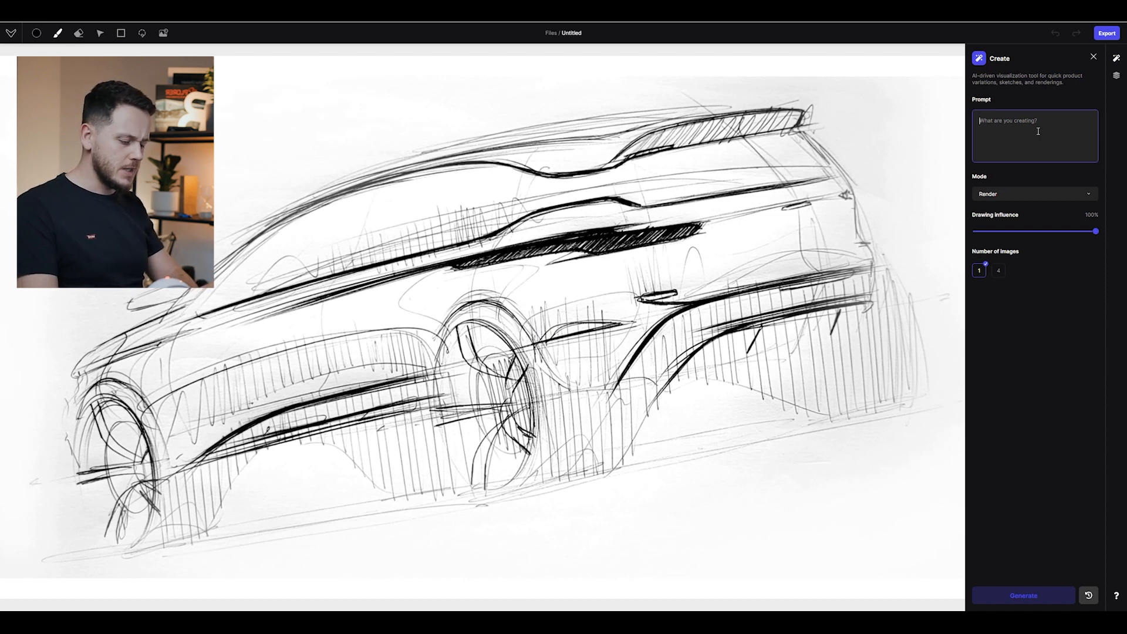
type("SUC")
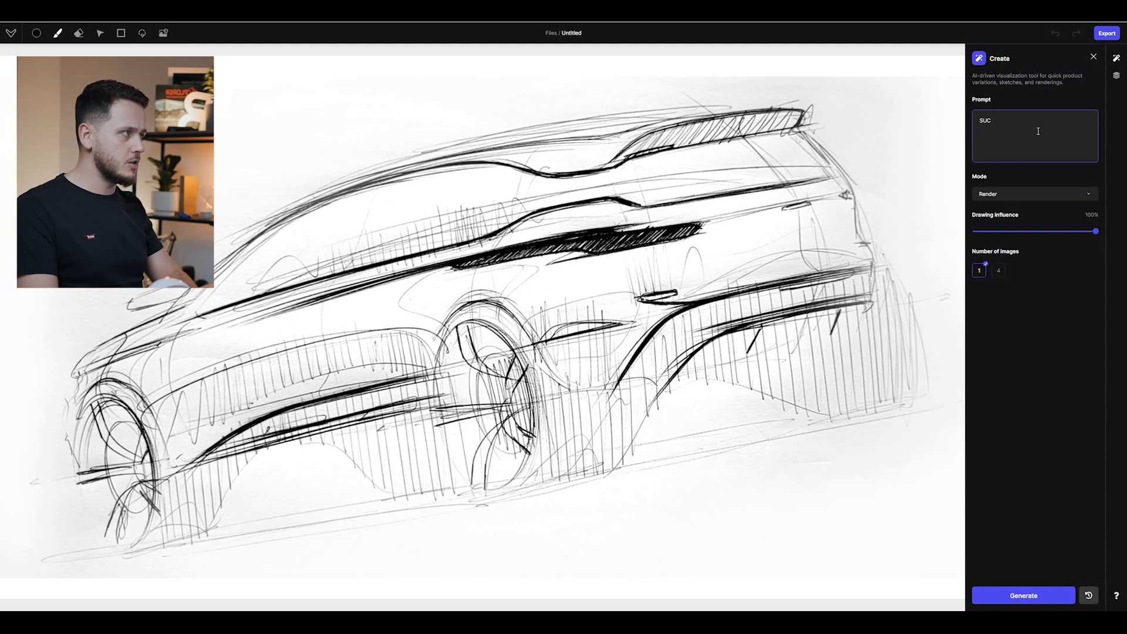
type("oncept, ele")
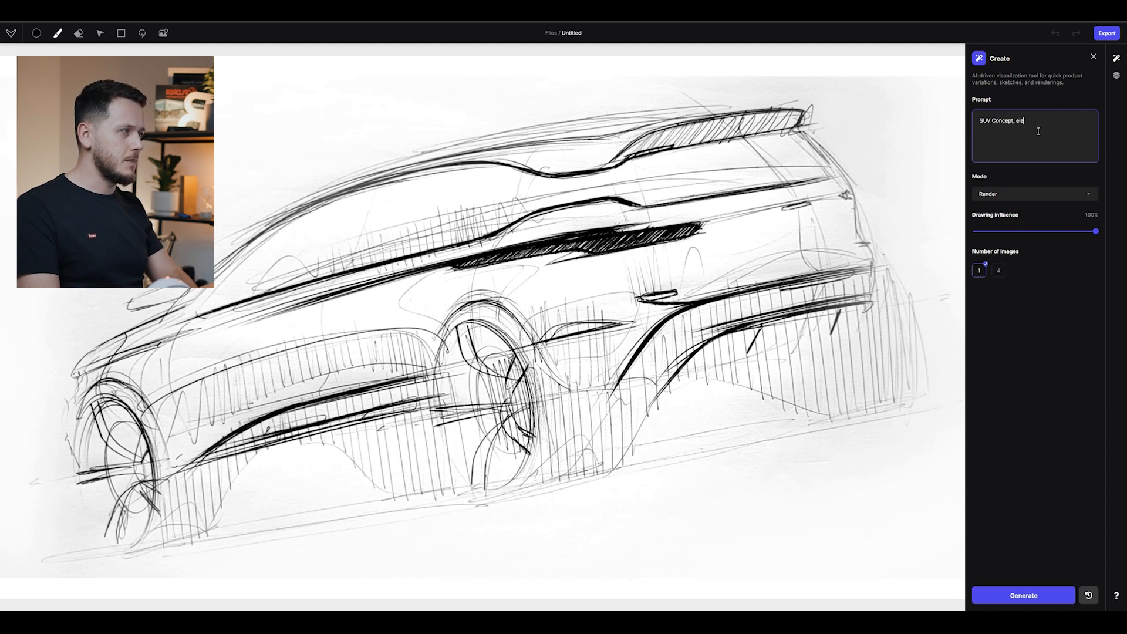
type("odern ")
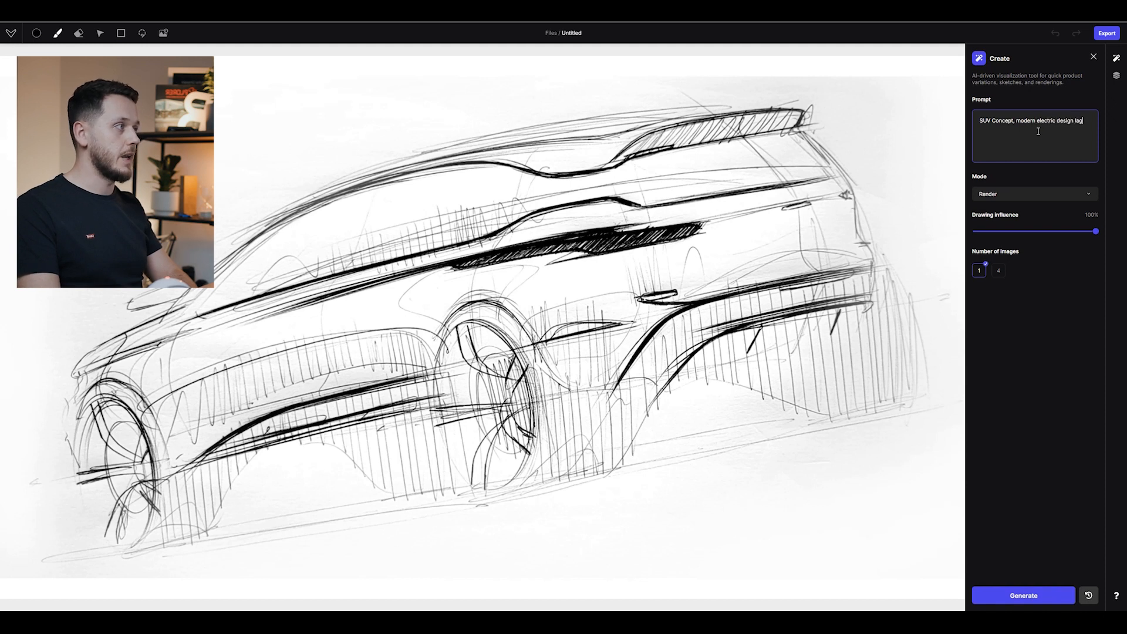
type("uage")
left_click(1023, 596)
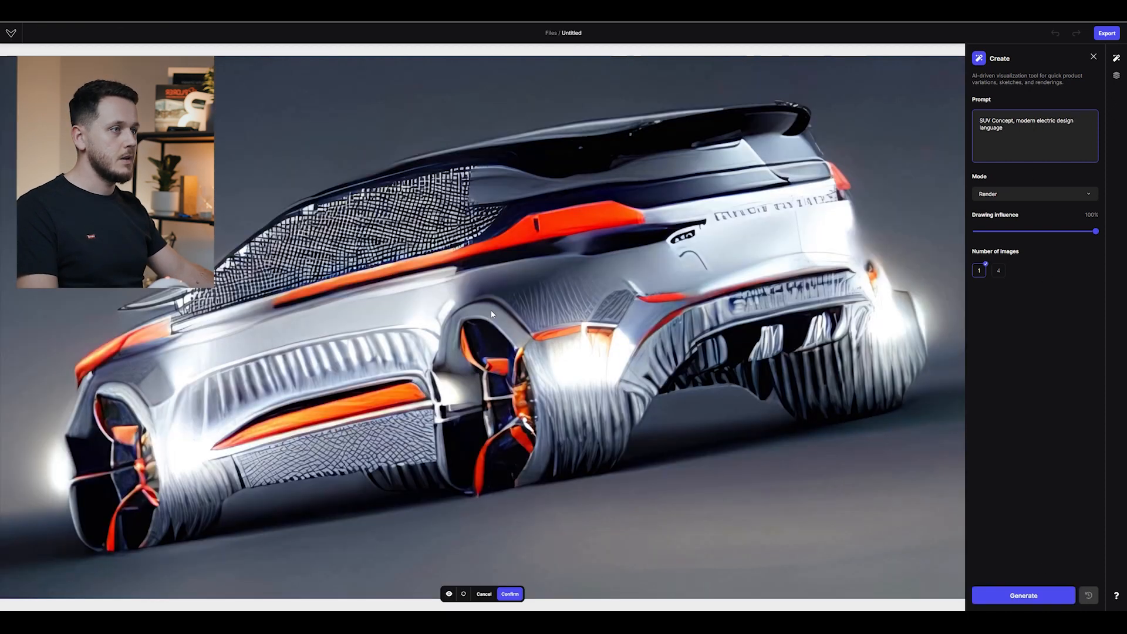
Generate four renders of the SUV sketch and keep the fourth one, the orange SUV in the desert.
left_click(998, 271)
left_click(1013, 602)
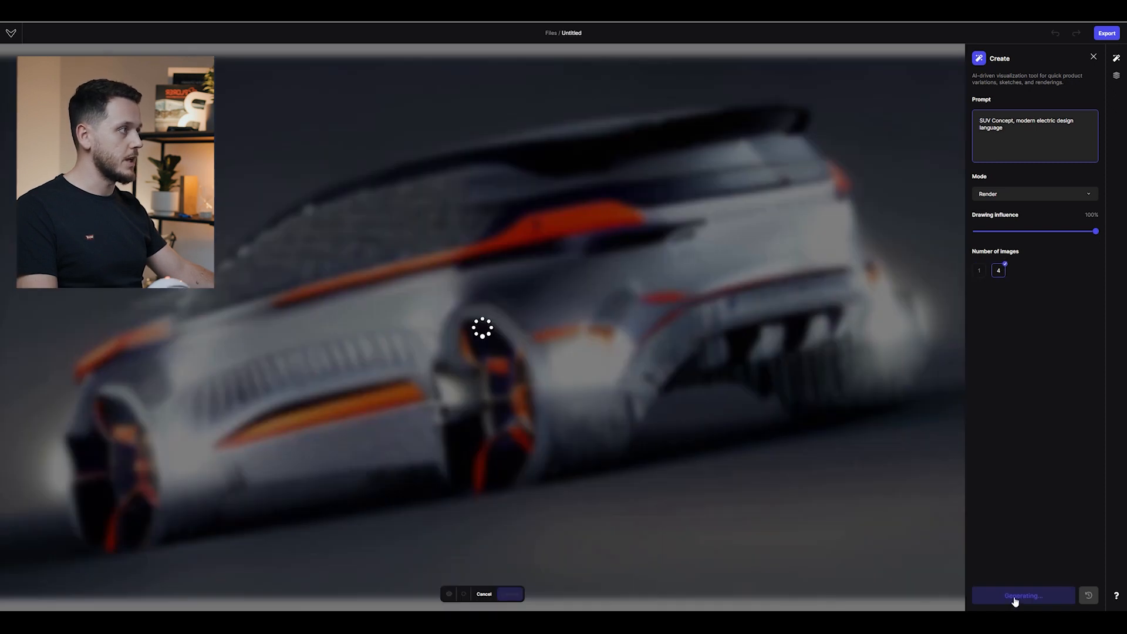
left_click(508, 567)
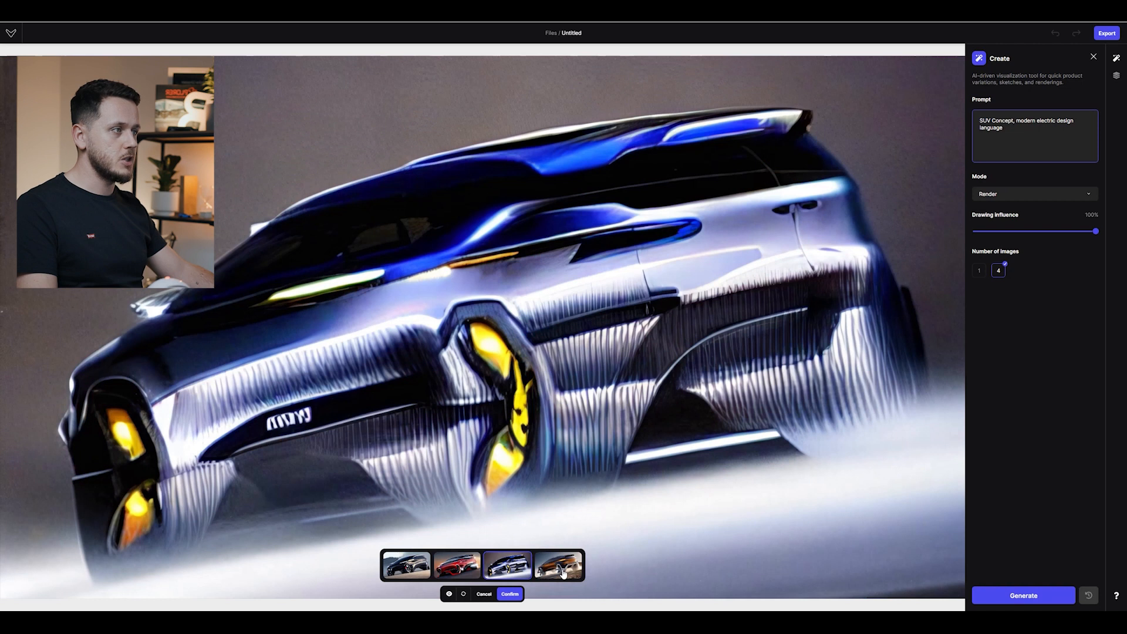
left_click(563, 573)
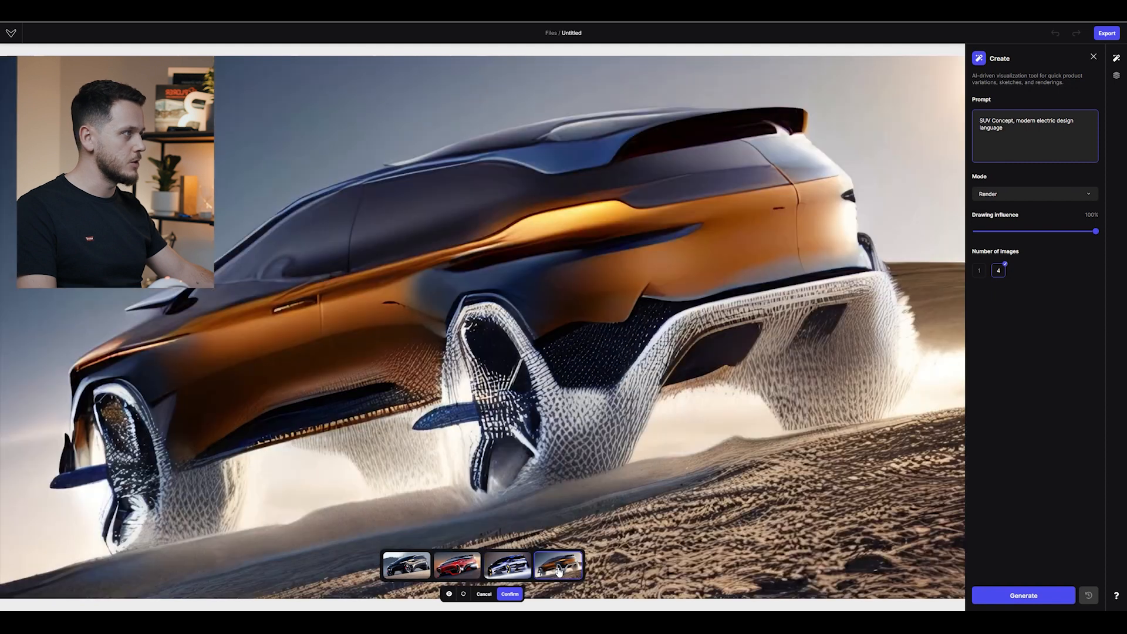
left_click(511, 595)
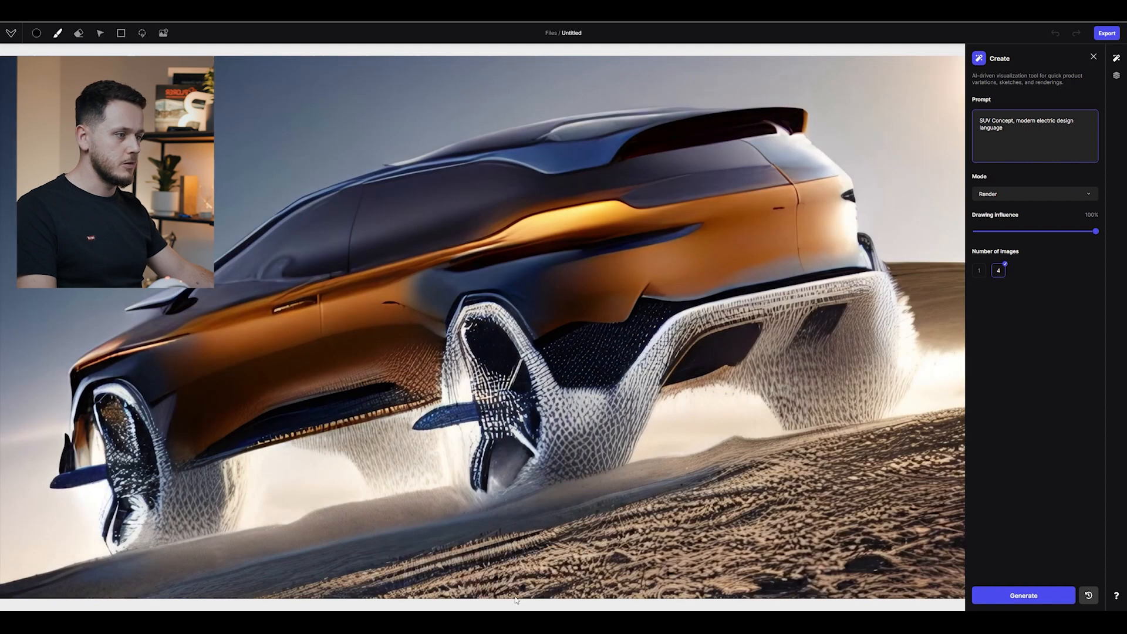
Hide the kept render's layer and generate four new renders of the sketch with drawing influence at 85%.
left_click(1117, 75)
left_click(1100, 101)
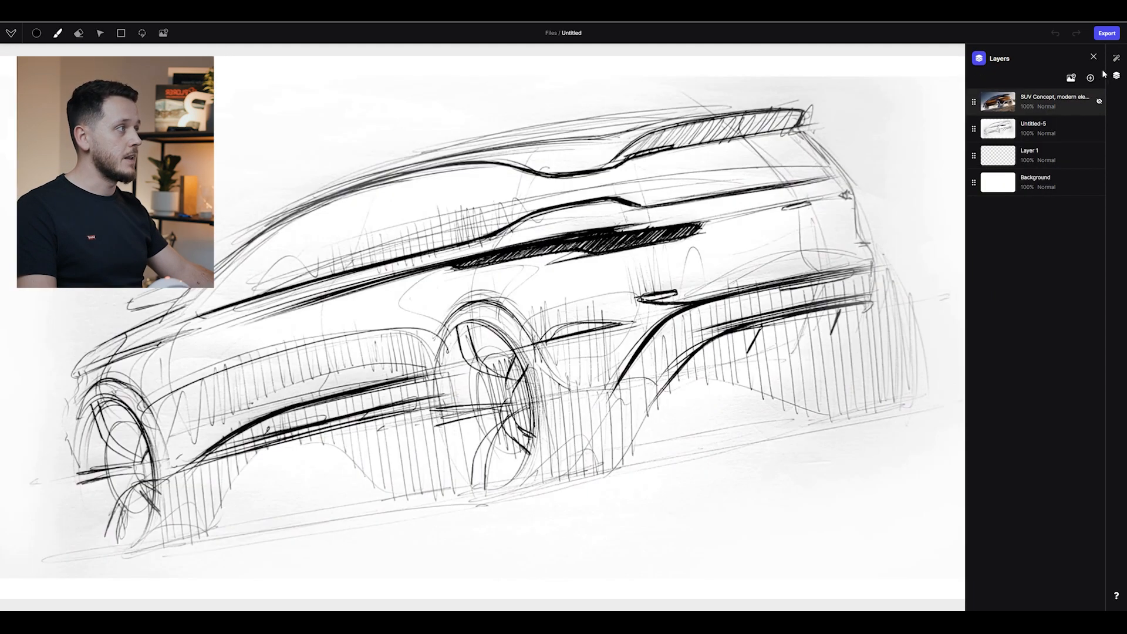
left_click(1115, 60)
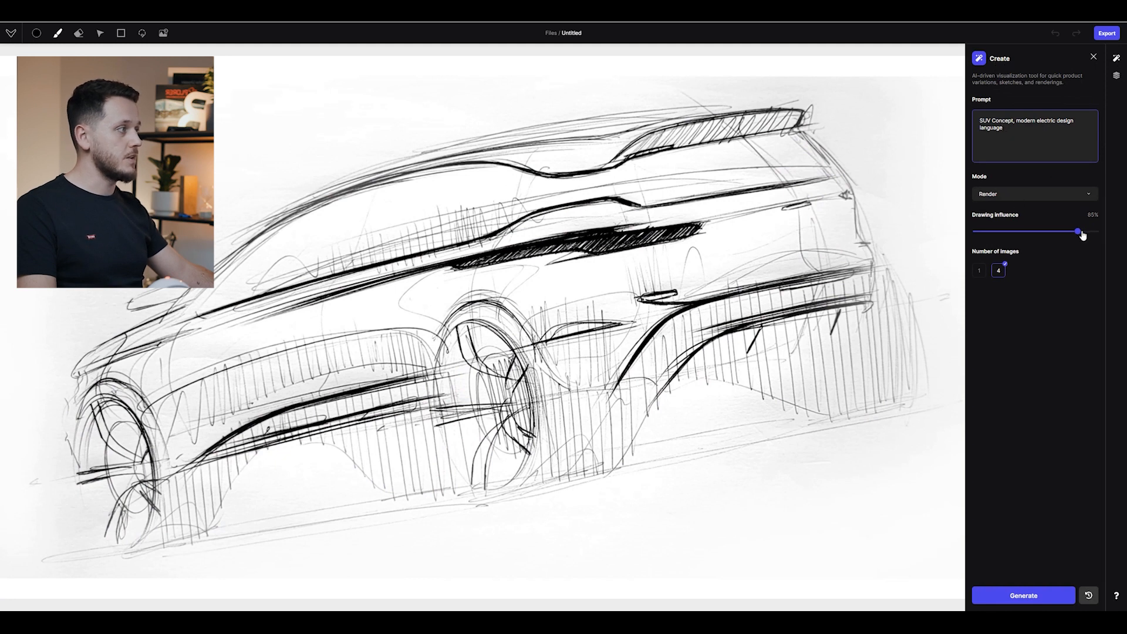
left_click(1040, 596)
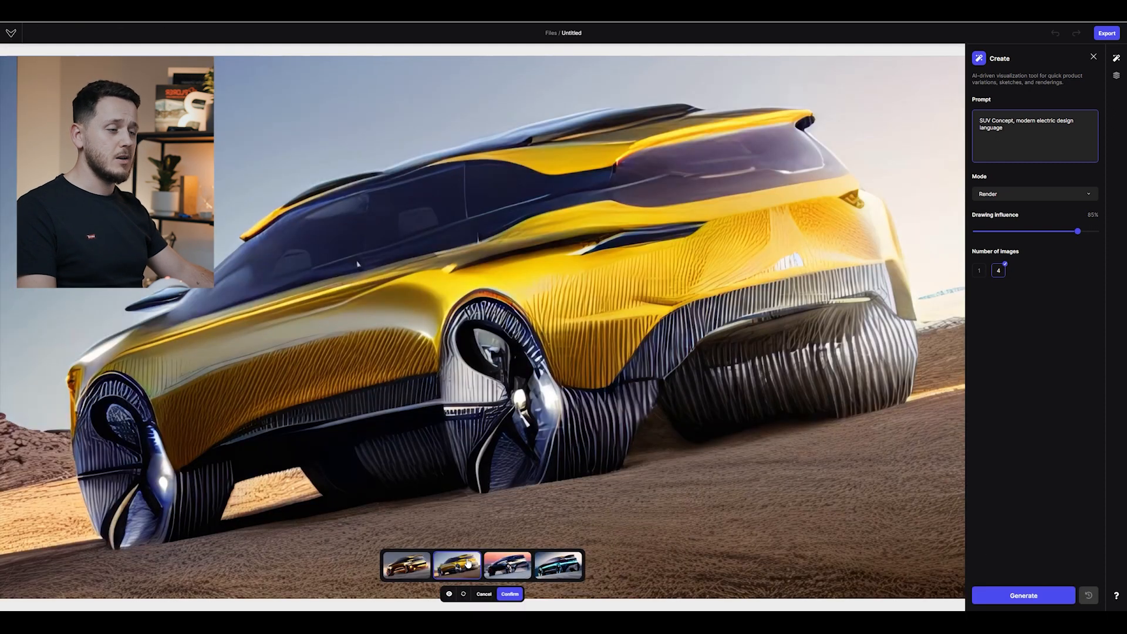
Compare the four new SUV render variants by previewing each one on the canvas.
left_click(431, 565)
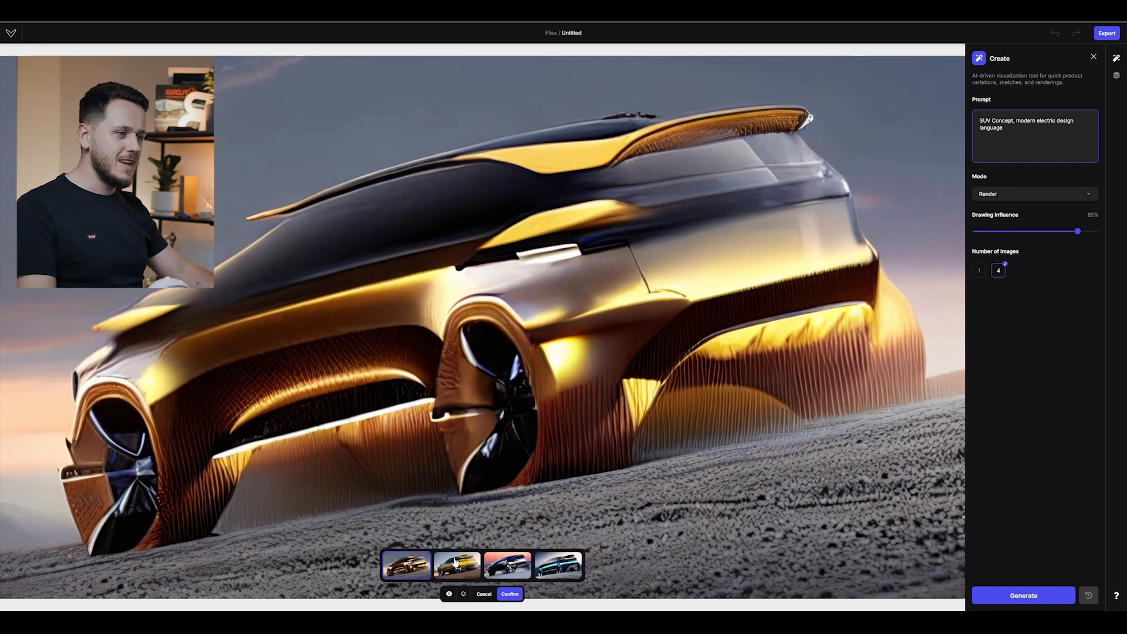
left_click(457, 570)
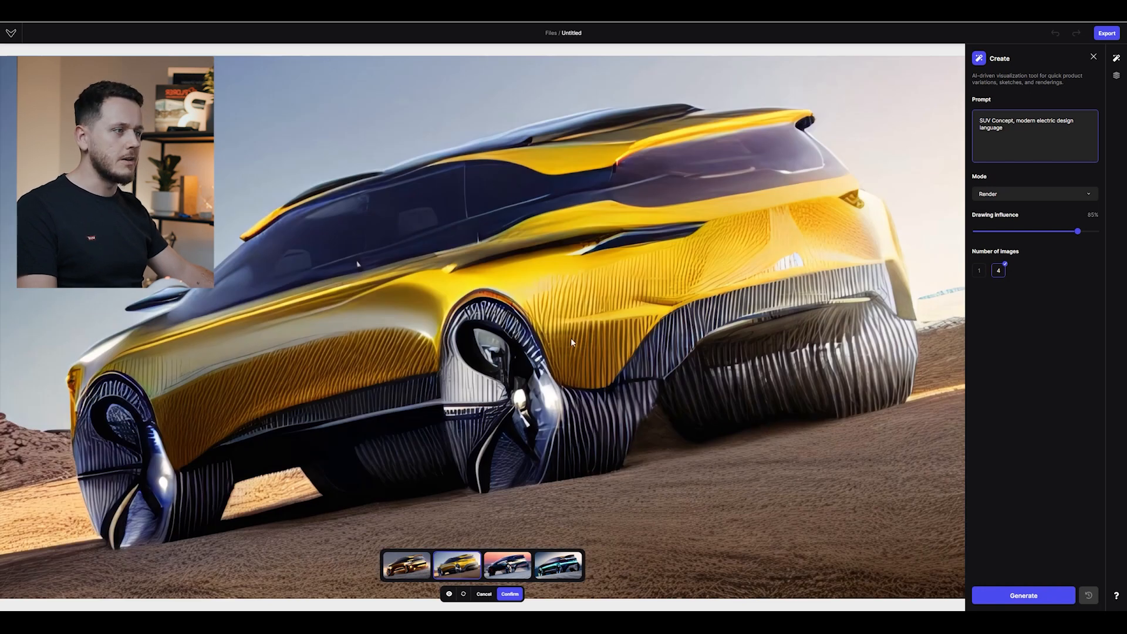
left_click(518, 574)
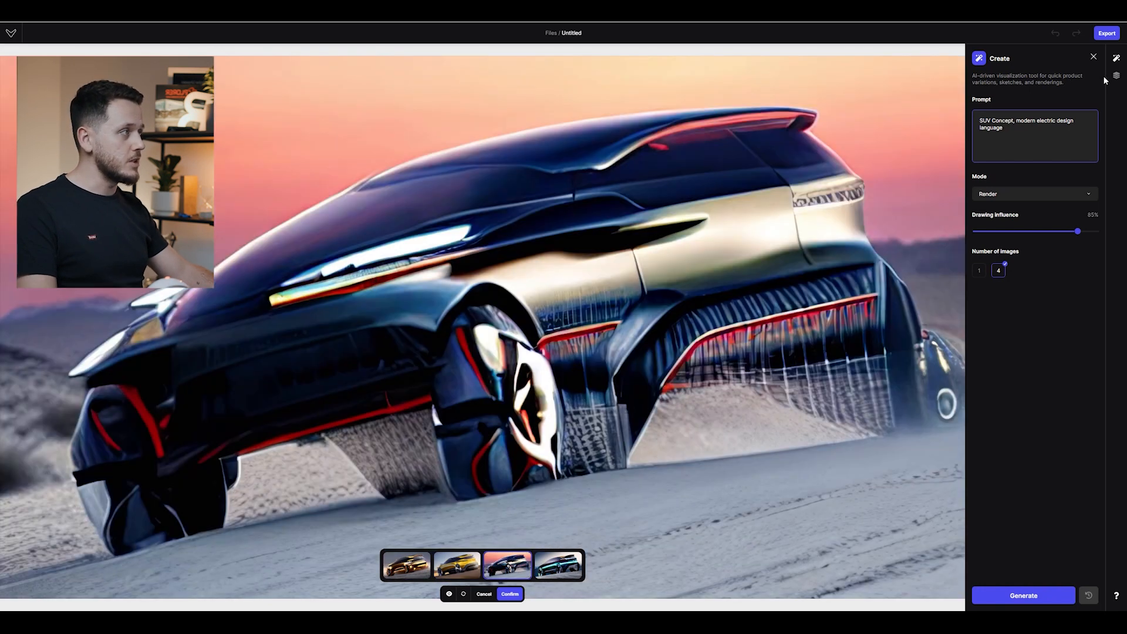
left_click(562, 577)
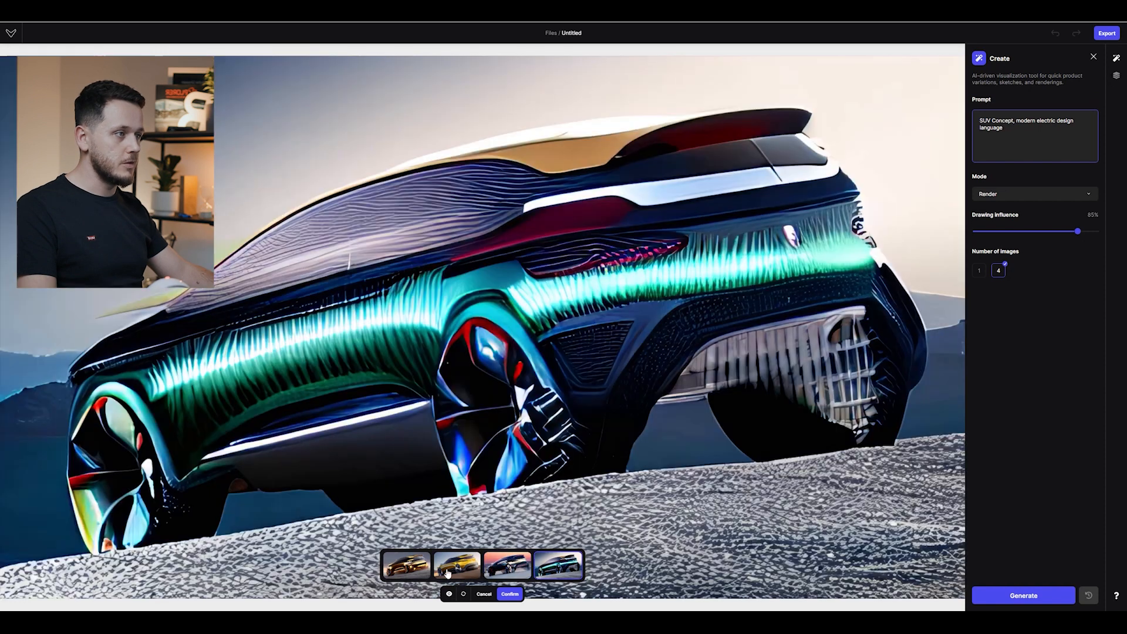
Keep the second of the four SUV renders, the yellow one, and hide its layer on the canvas.
left_click(460, 567)
left_click(404, 576)
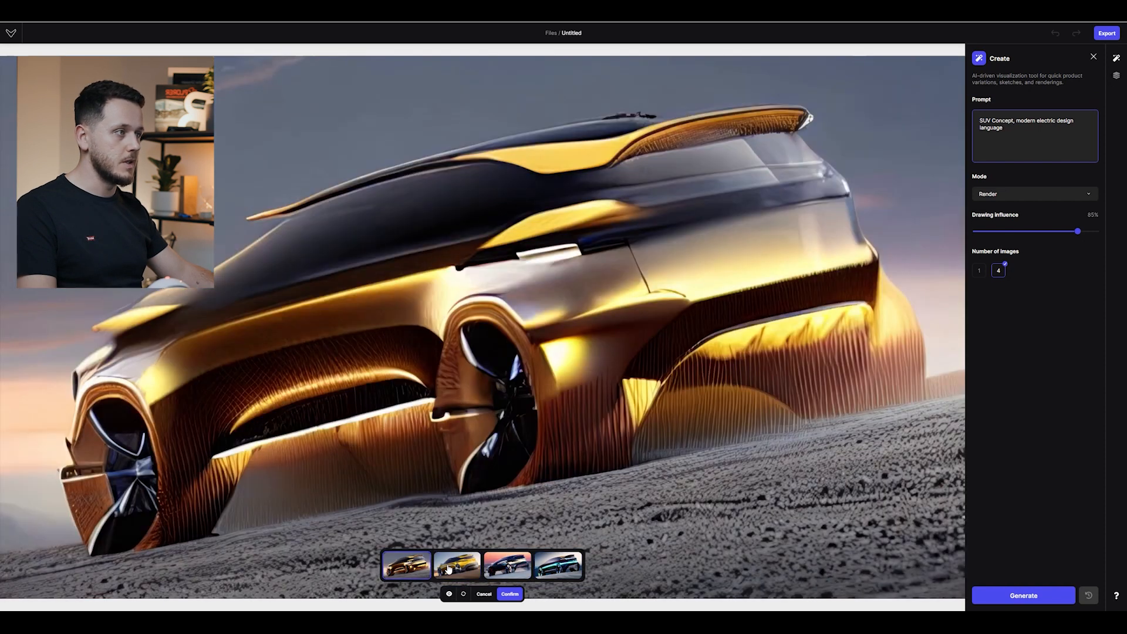
left_click(448, 569)
left_click(519, 597)
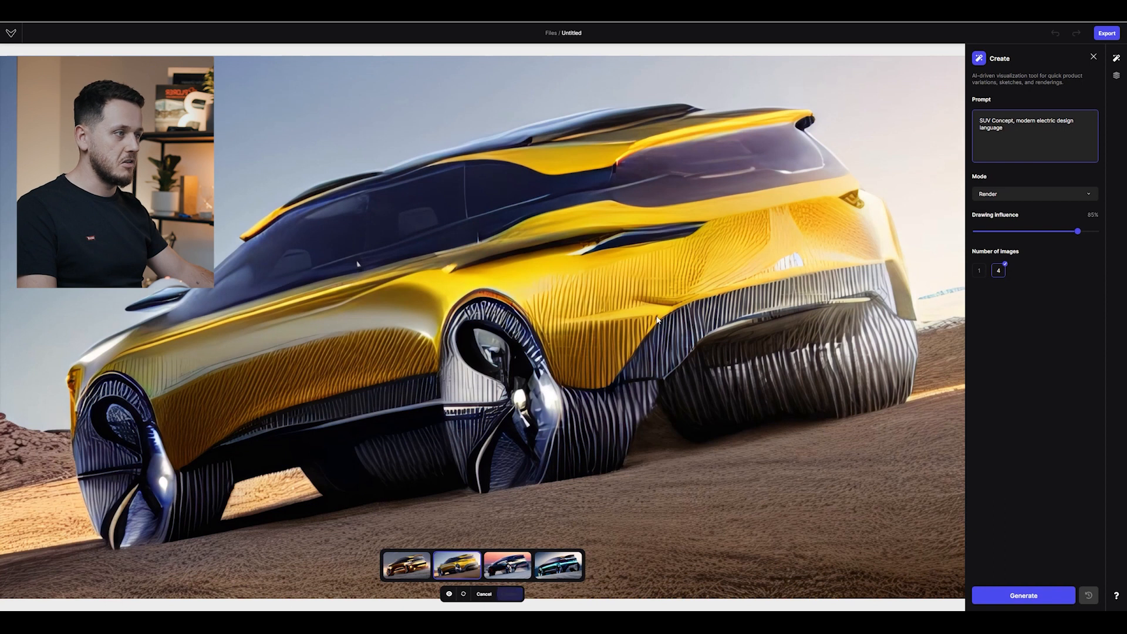
left_click(1117, 76)
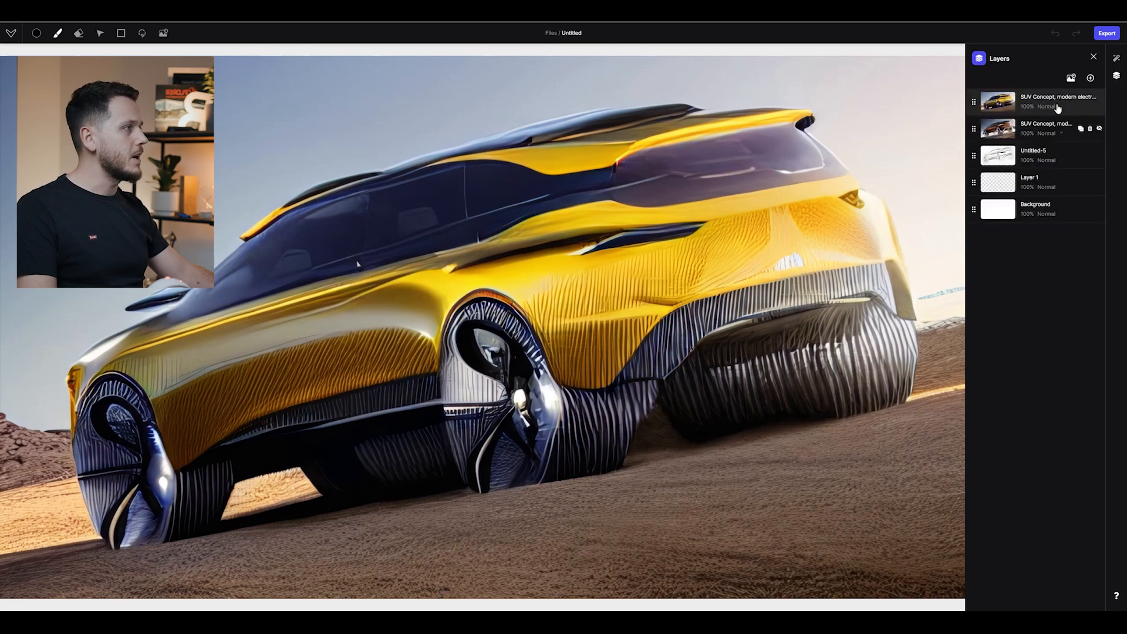
left_click(1100, 101)
left_click(1027, 169)
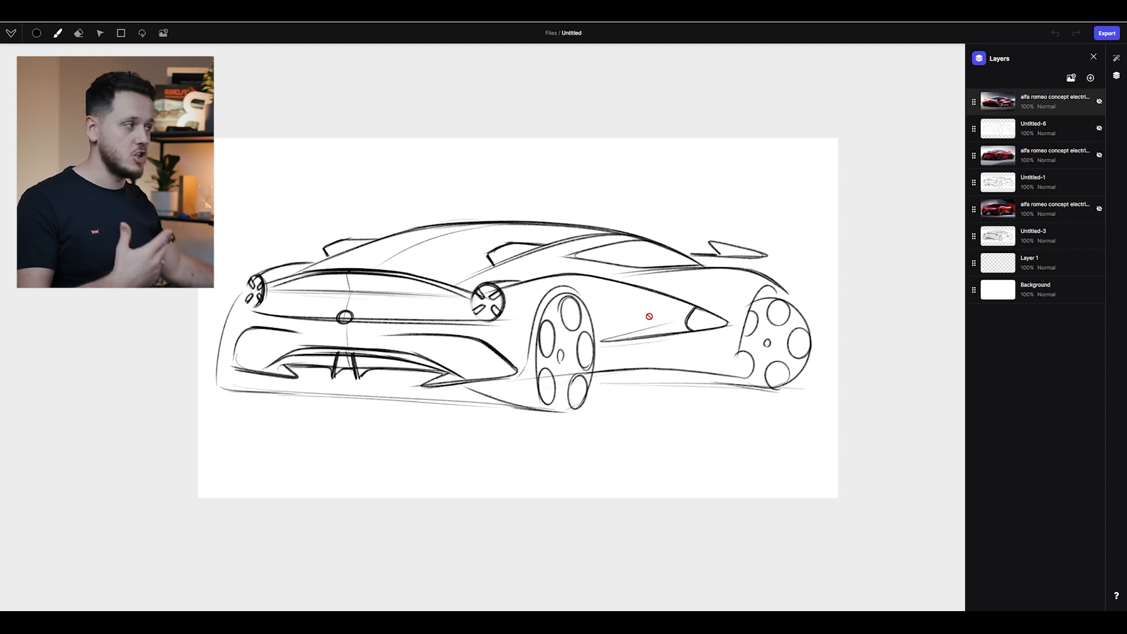
Compare the simplest, cleaned-up and rough sports car sketches by toggling their layers, and review the render prompt and settings.
left_click(1100, 129)
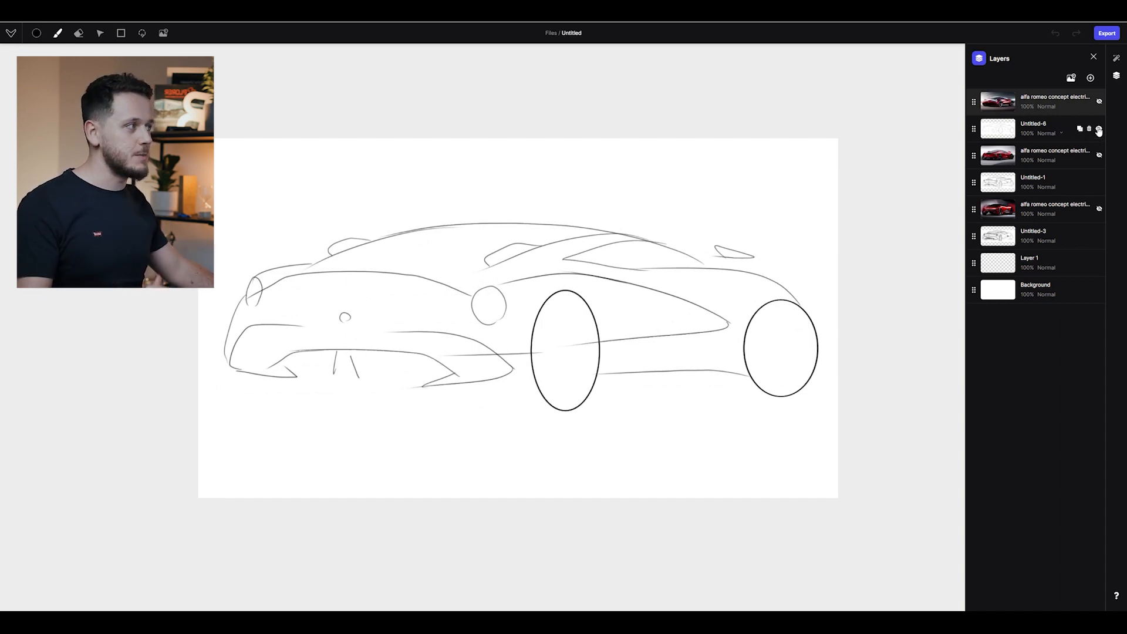
left_click(1099, 130)
left_click(1100, 183)
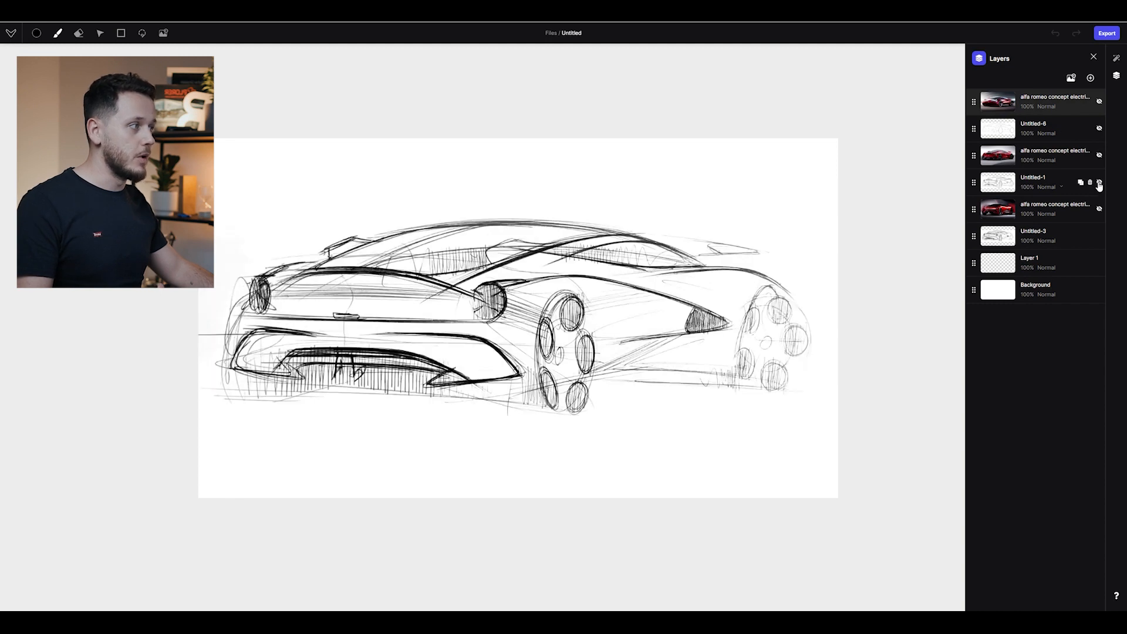
left_click(1116, 59)
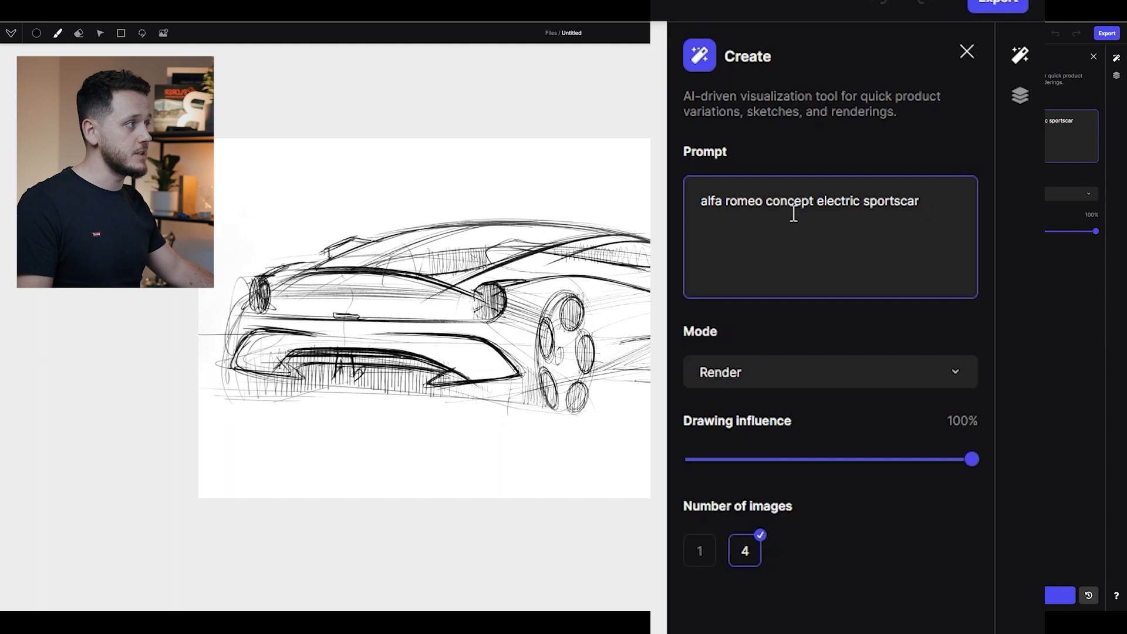
left_click(1116, 76)
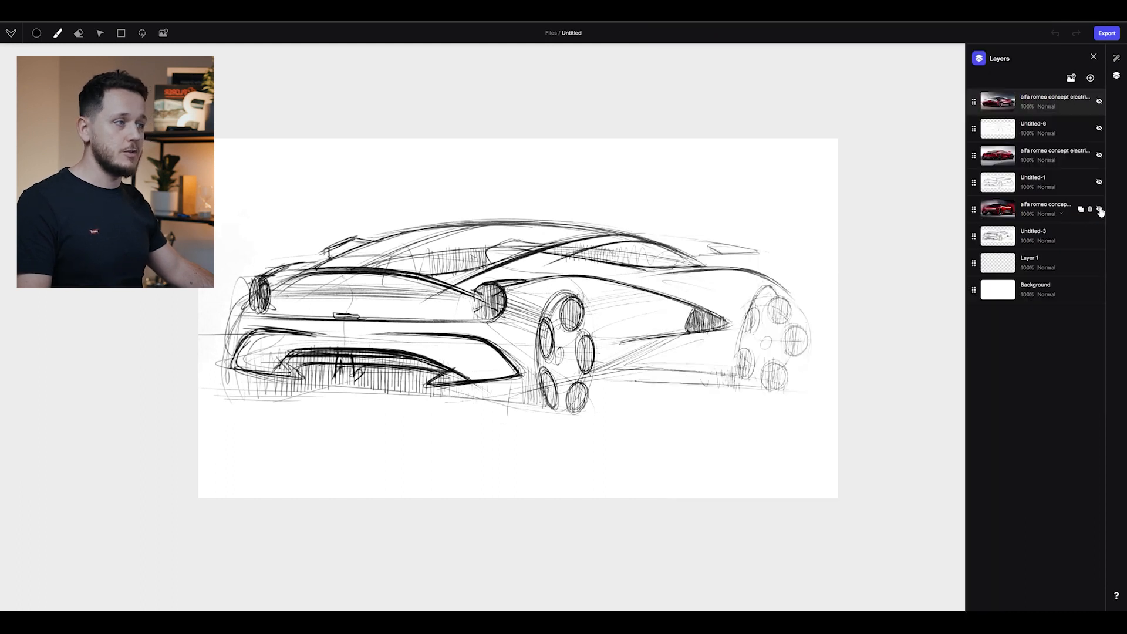
Reveal the sports car renders and their source sketches in turn, from the roughest sketch to the simplest one.
left_click(1099, 210)
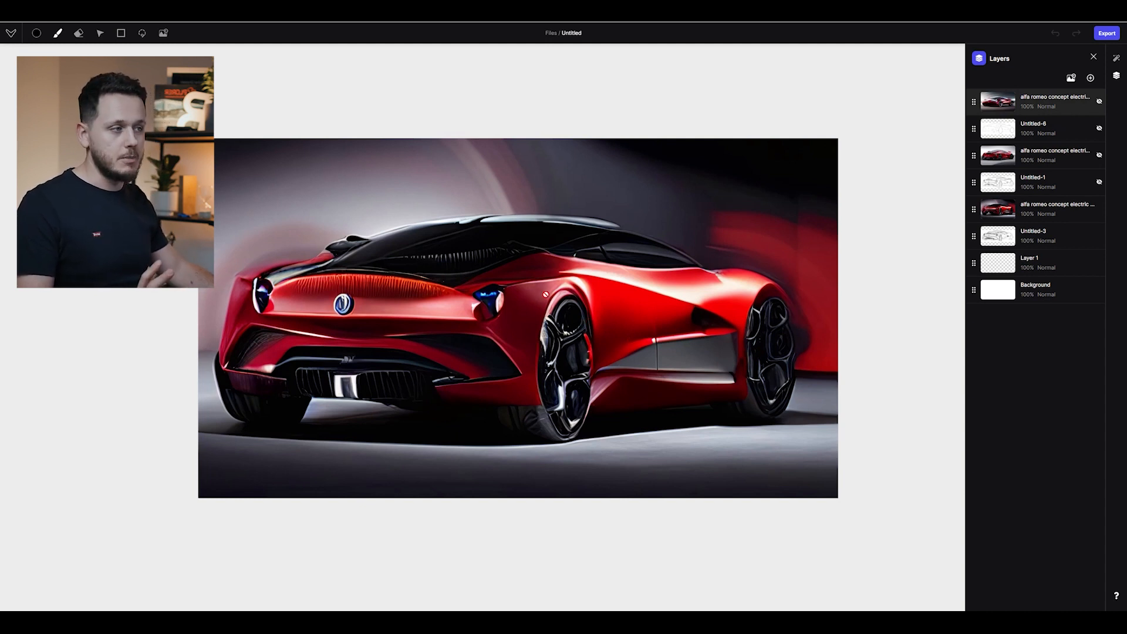
left_click(1101, 183)
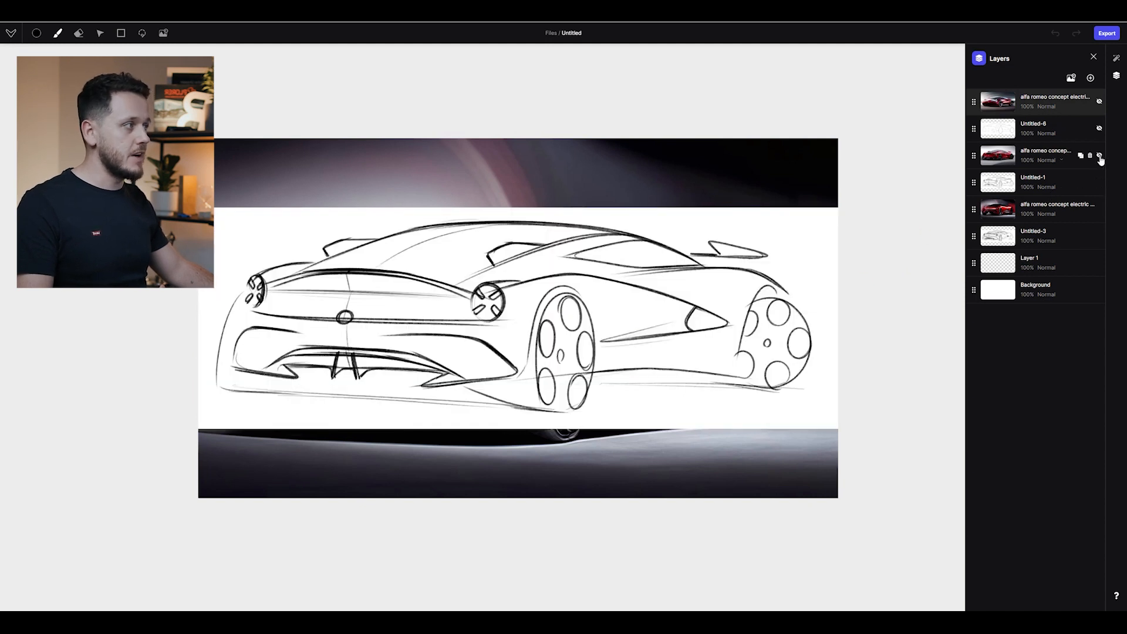
left_click(1100, 157)
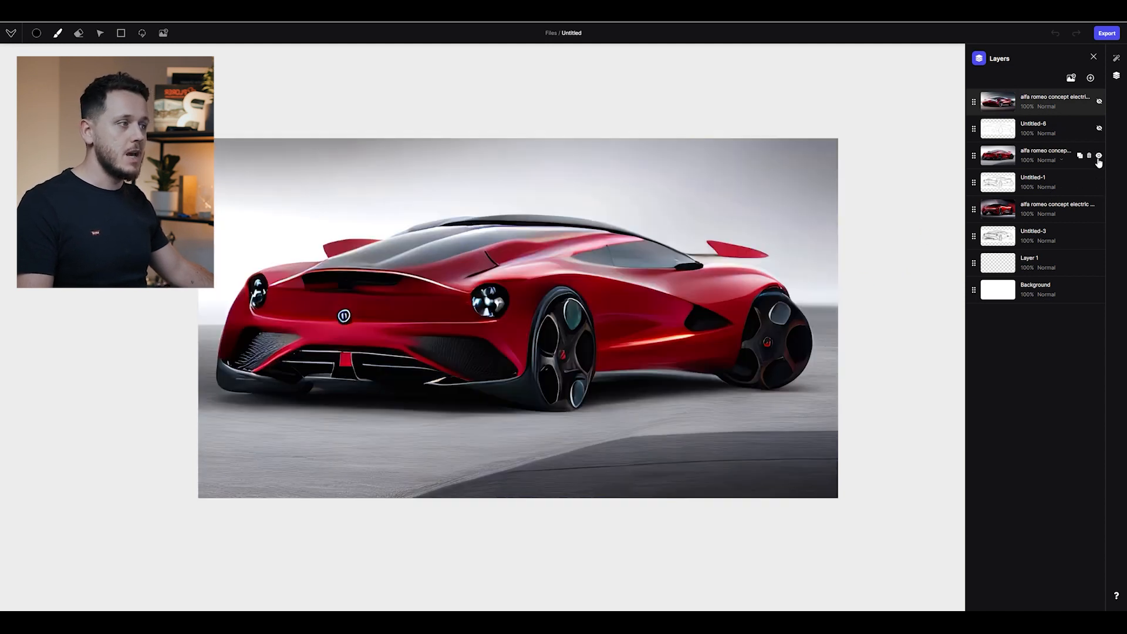
left_click(1100, 129)
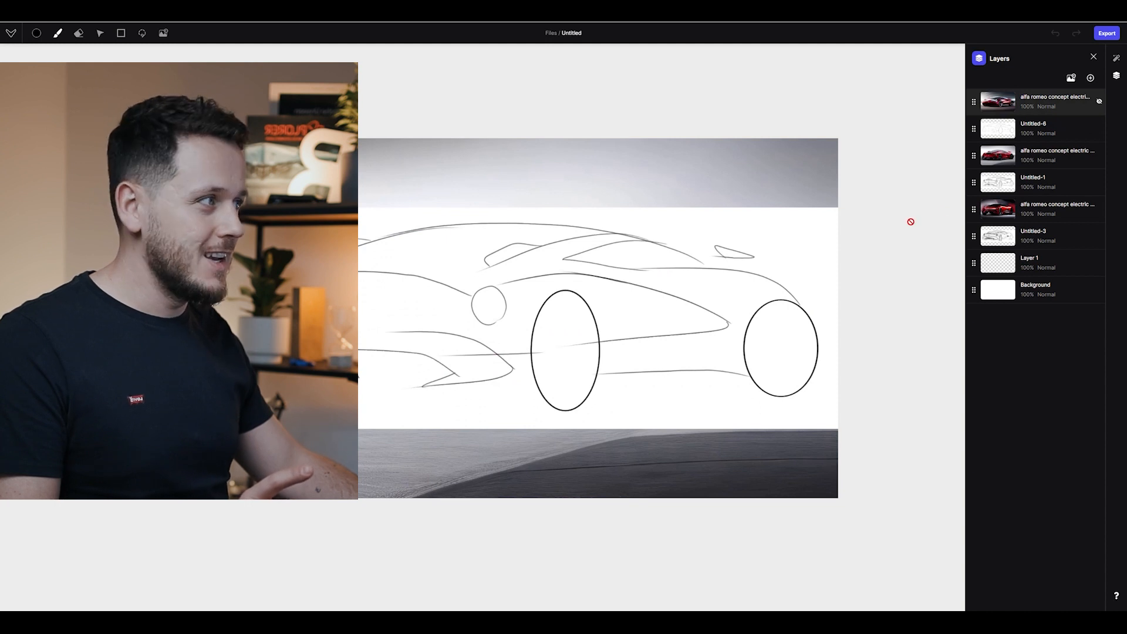
left_click(1100, 102)
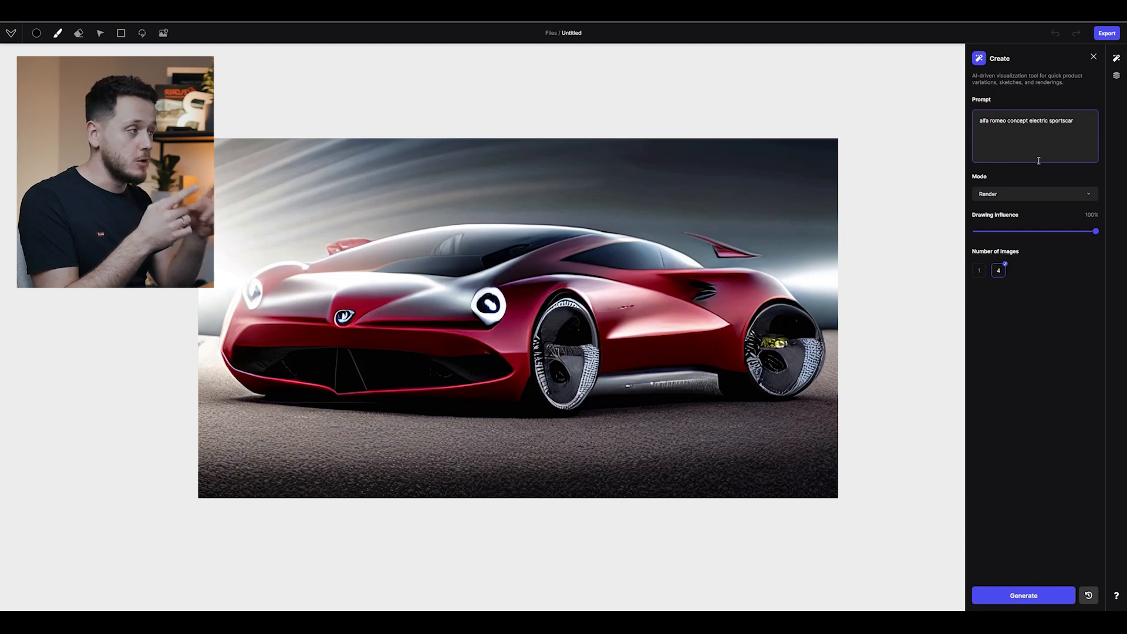
Hide the first two sports car renders and toggle the cleaned-up sketch to compare it with the rough one.
left_click(1117, 75)
left_click(1100, 156)
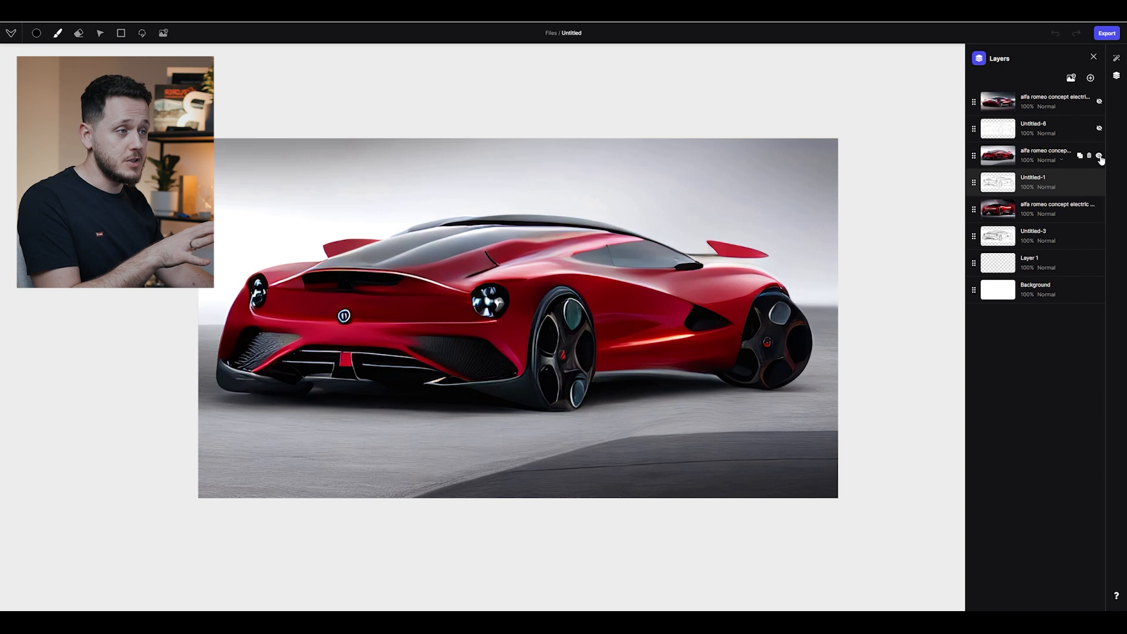
left_click(1099, 157)
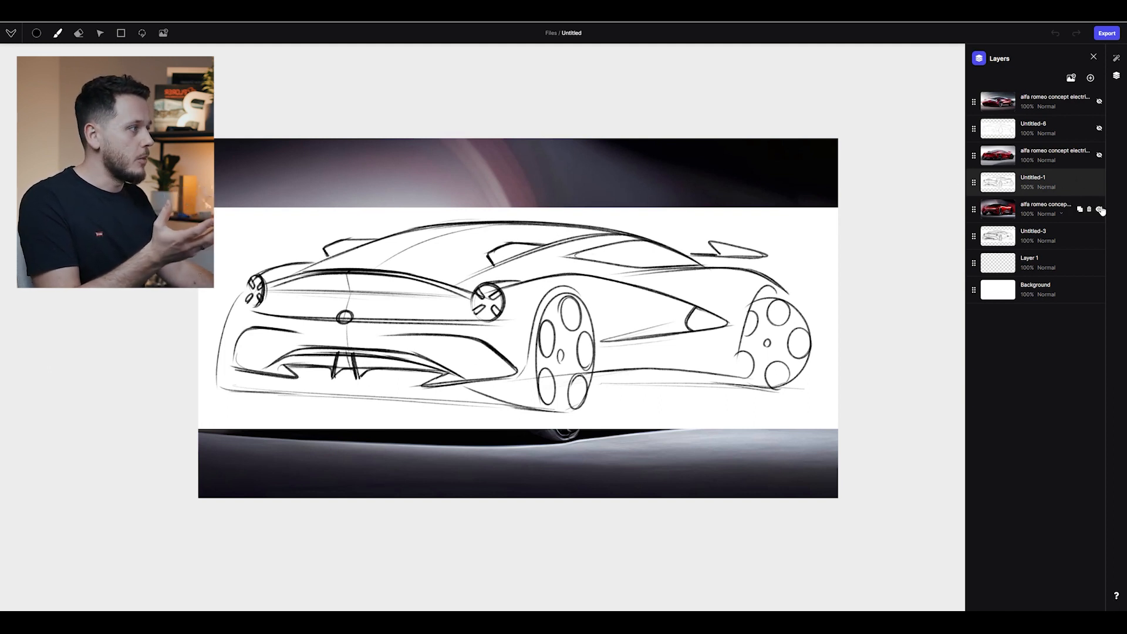
left_click(1100, 209)
left_click(1100, 182)
left_click(1100, 184)
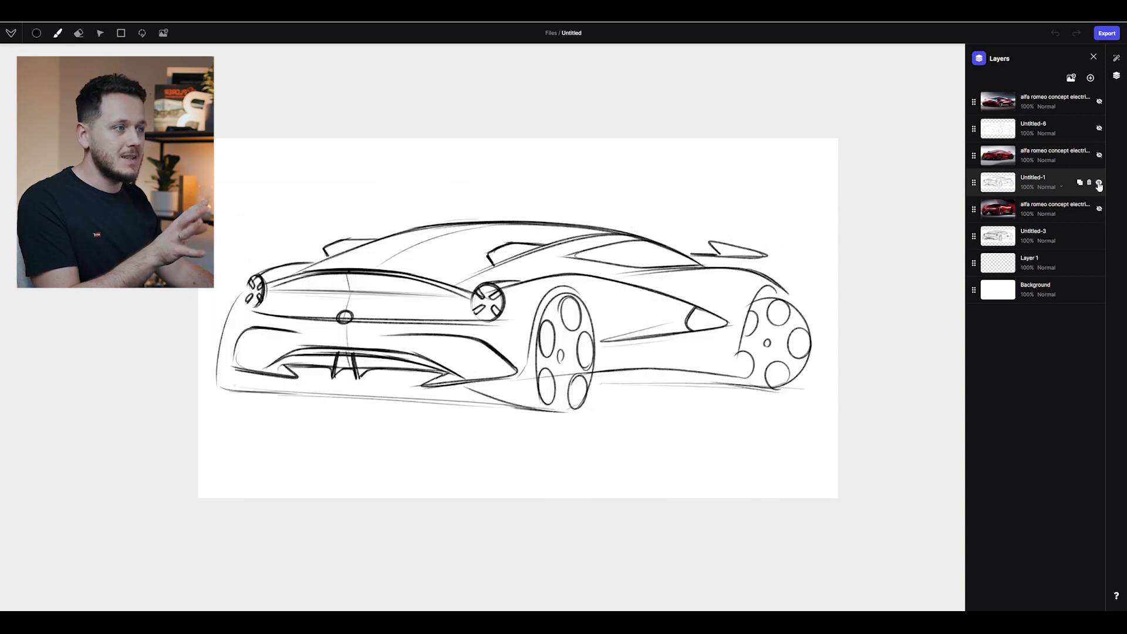
left_click(1100, 184)
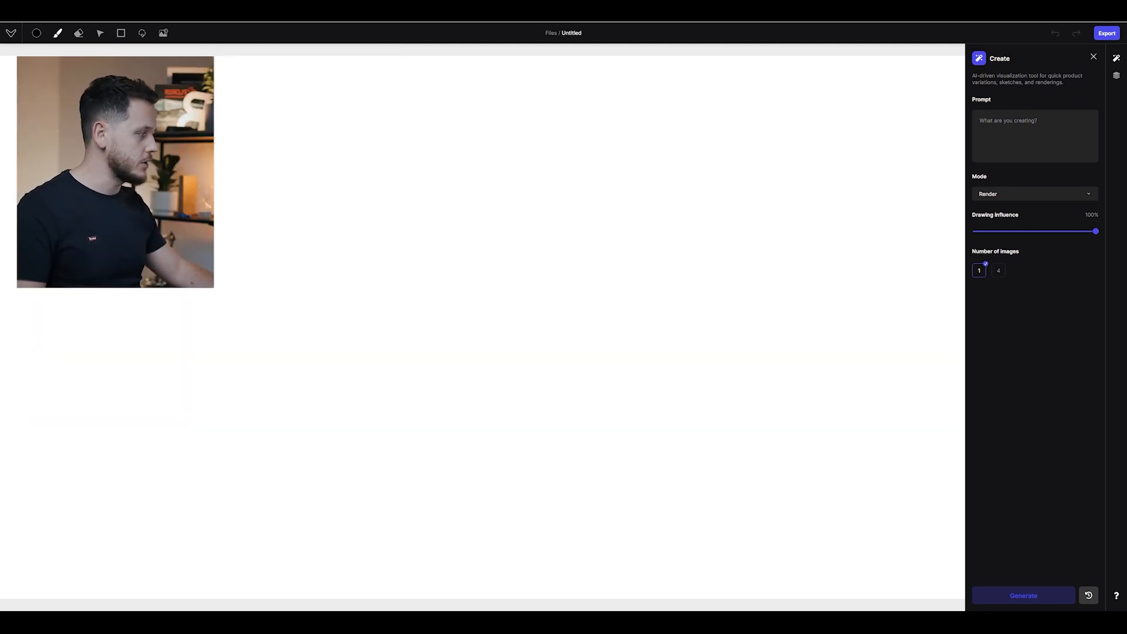
Place the small hatchback sketch in the middle of the blank canvas and inspect its linework.
left_click_drag(513, 408, 453, 390)
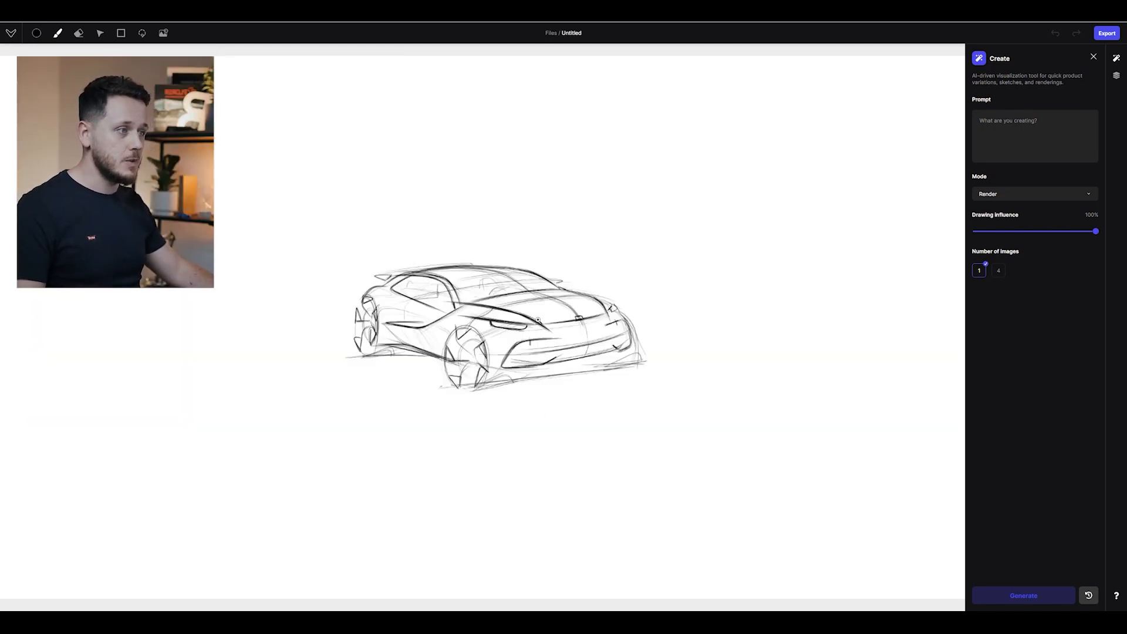
scroll(538, 320, "down", 5)
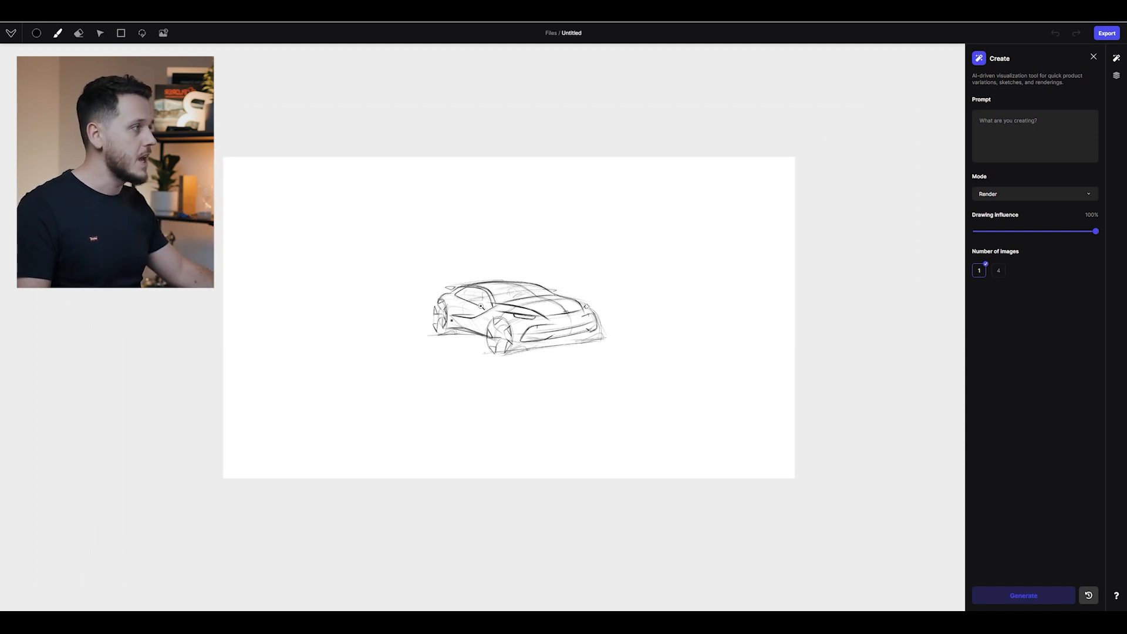
left_click(1009, 138)
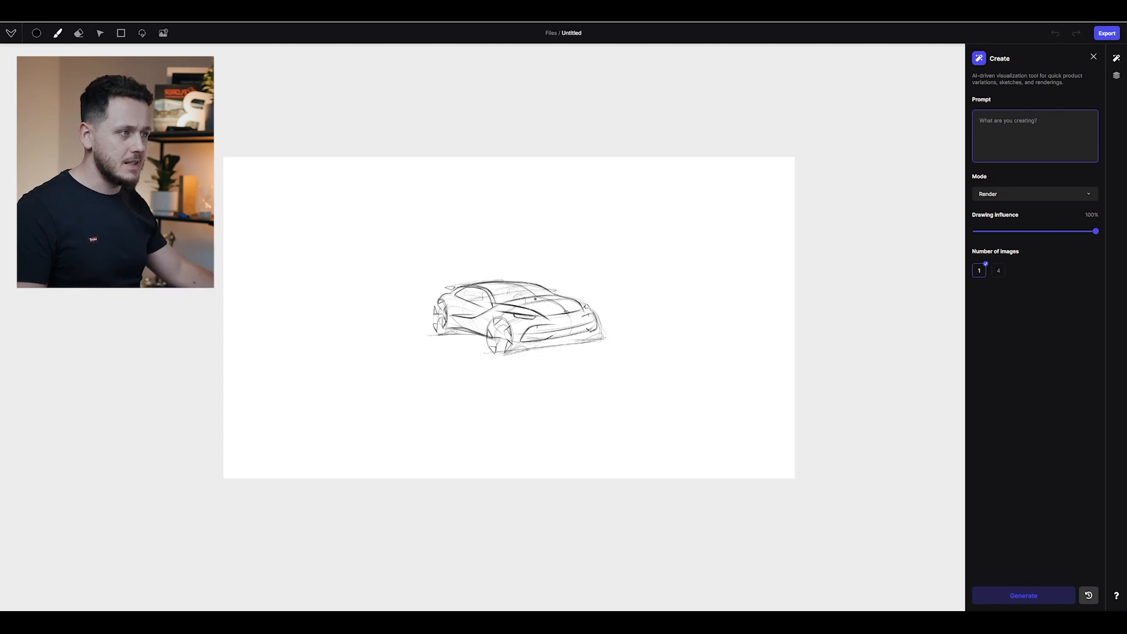
type("z")
key("ctrl+z")
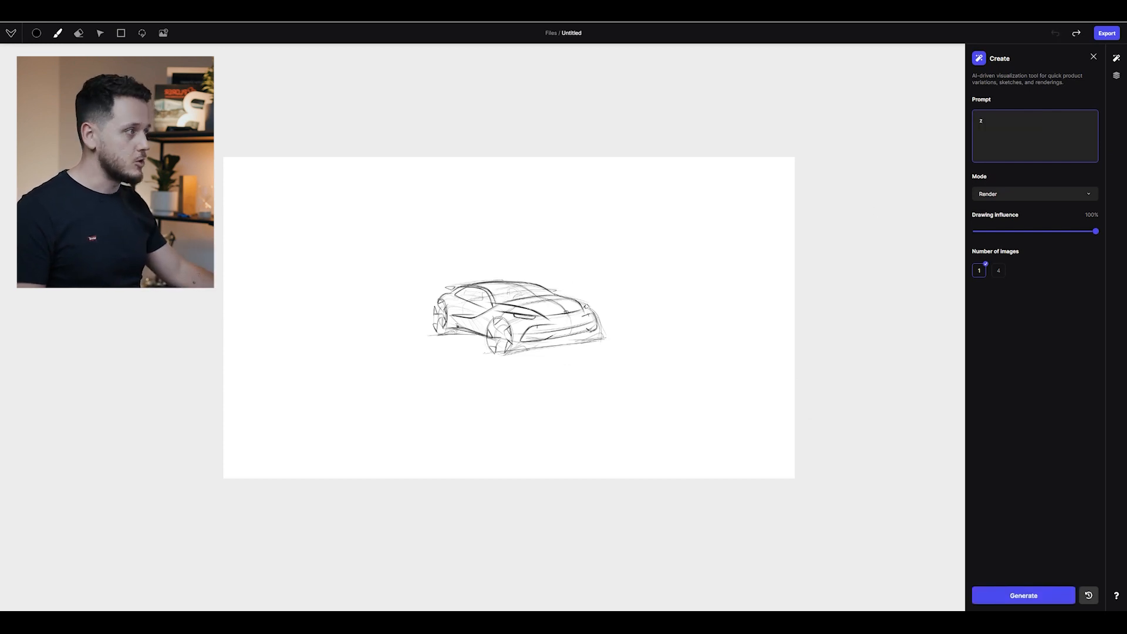
scroll(438, 311, "up", 10)
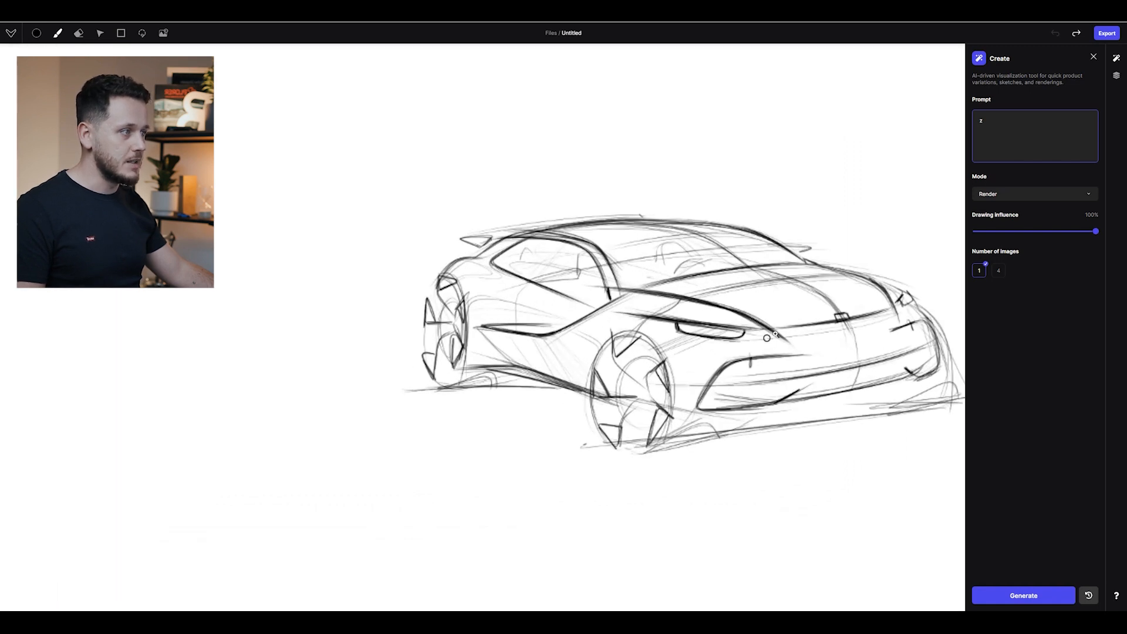
scroll(797, 335, "down", 8)
left_click_drag(797, 341, 573, 346)
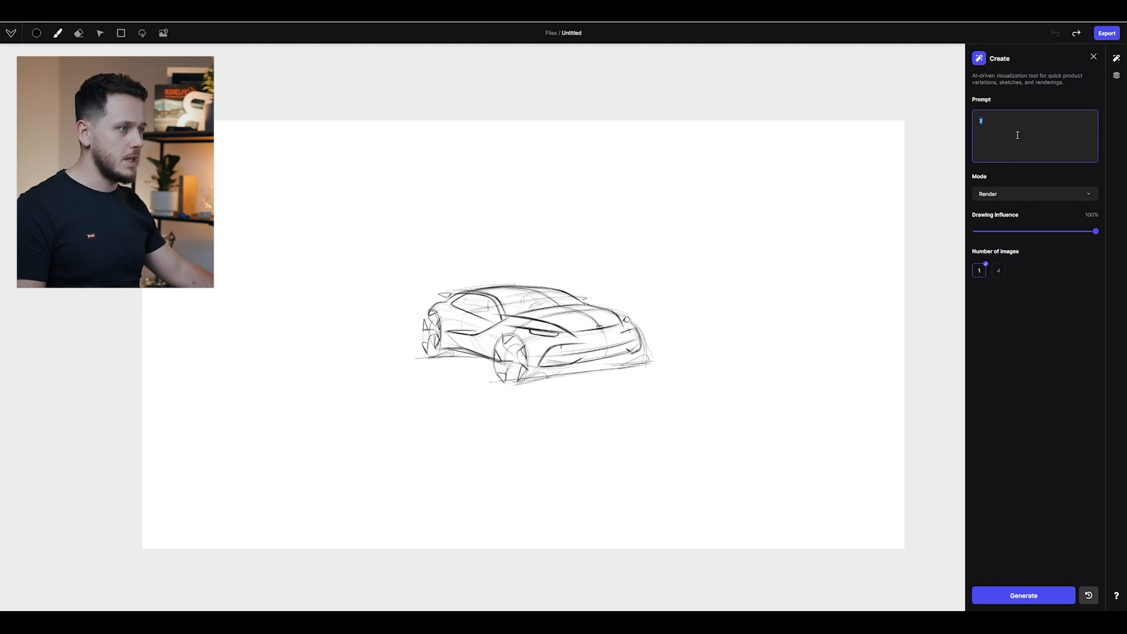
Generate four renders of the small hatchback sketch from the prompt "sporty hatchback design".
type("sporty hatchback design by")
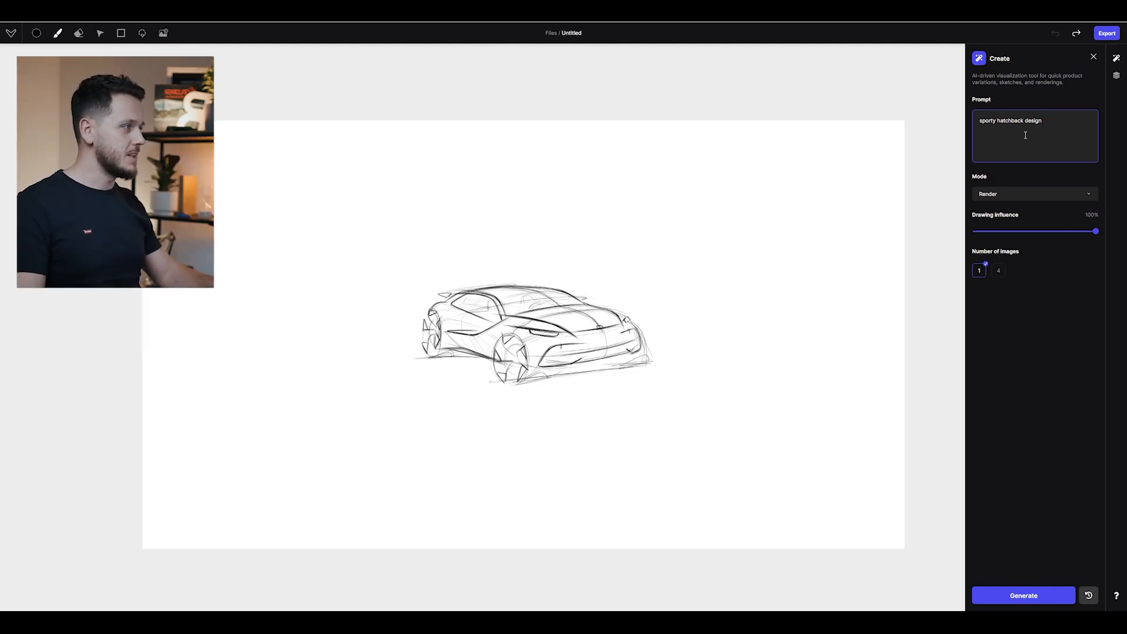
left_click(999, 270)
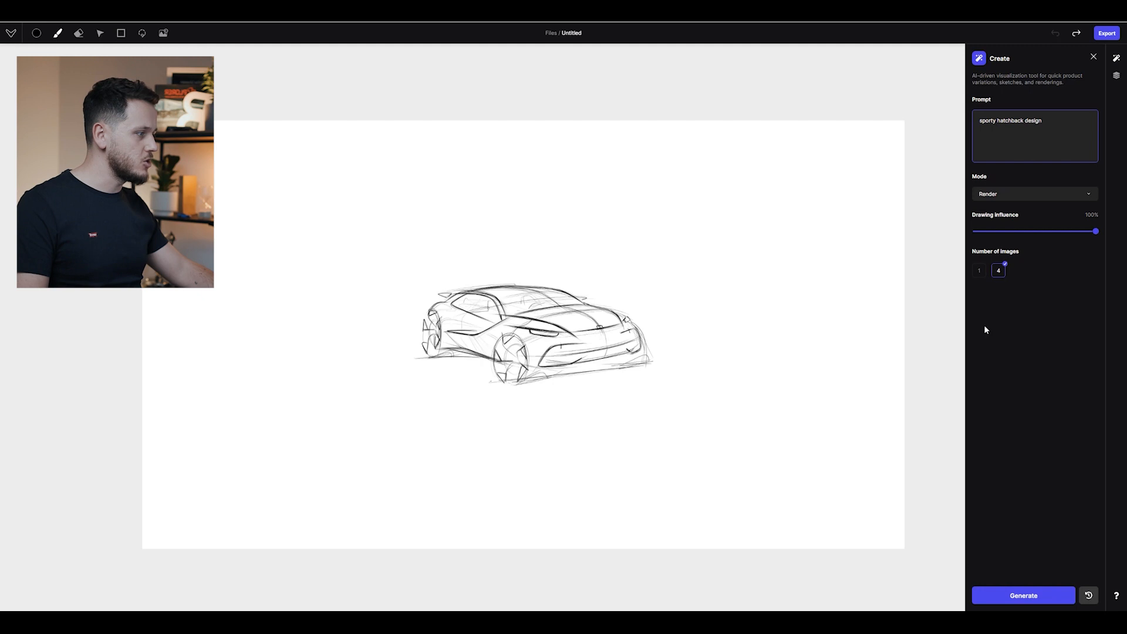
left_click(1024, 595)
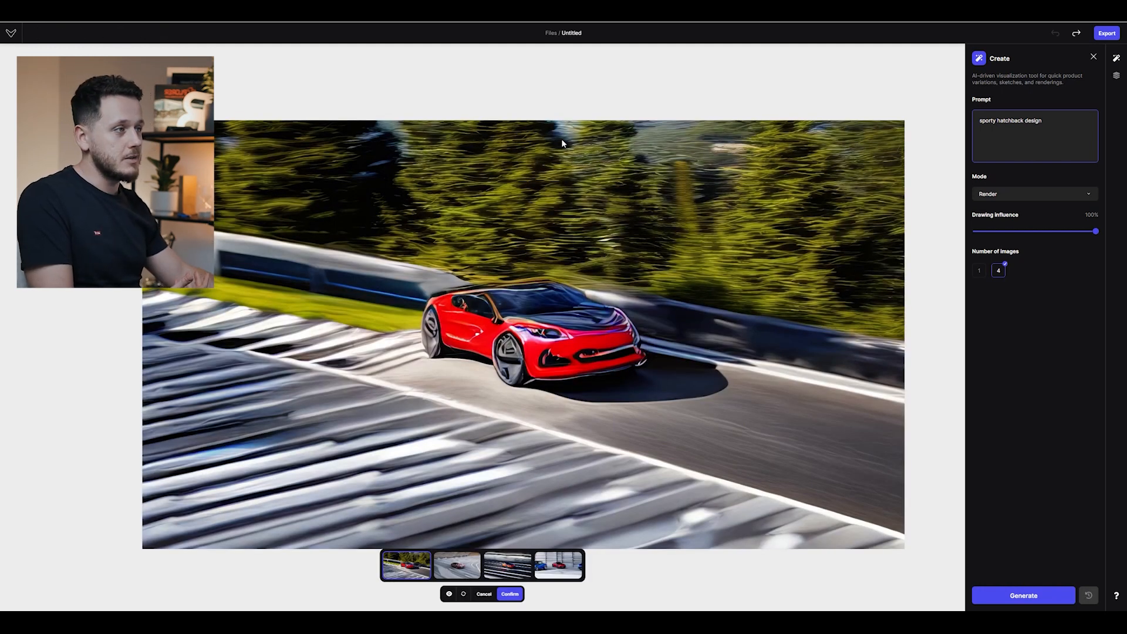
Preview the four hatchback renders on the canvas and keep the second one, the red and dark car on the track curve.
left_click(452, 574)
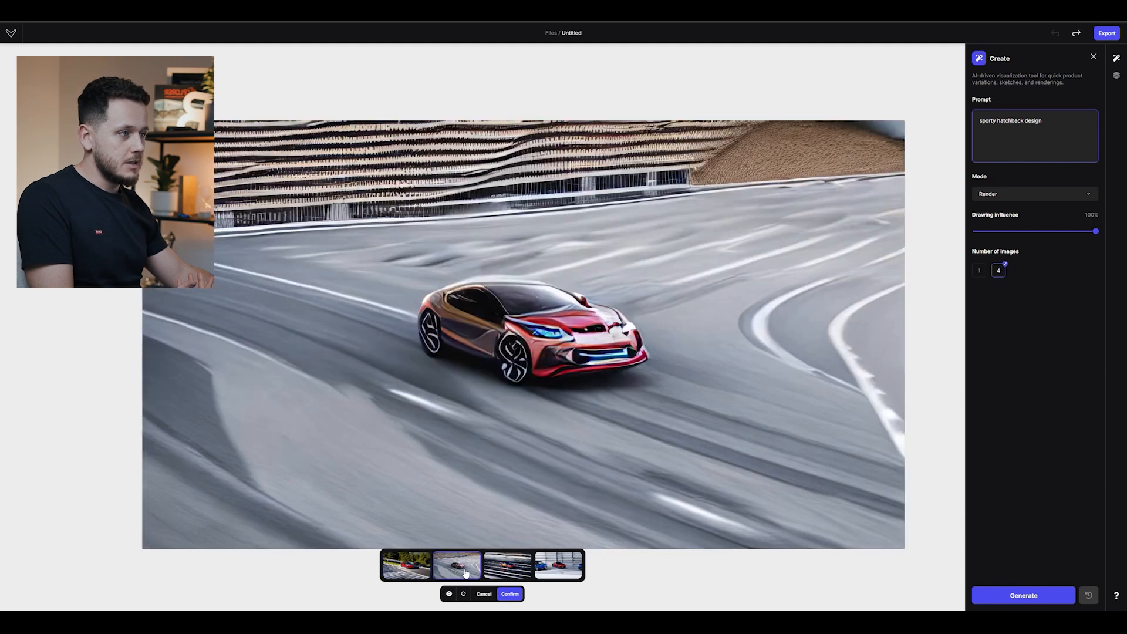
left_click(509, 565)
left_click(562, 568)
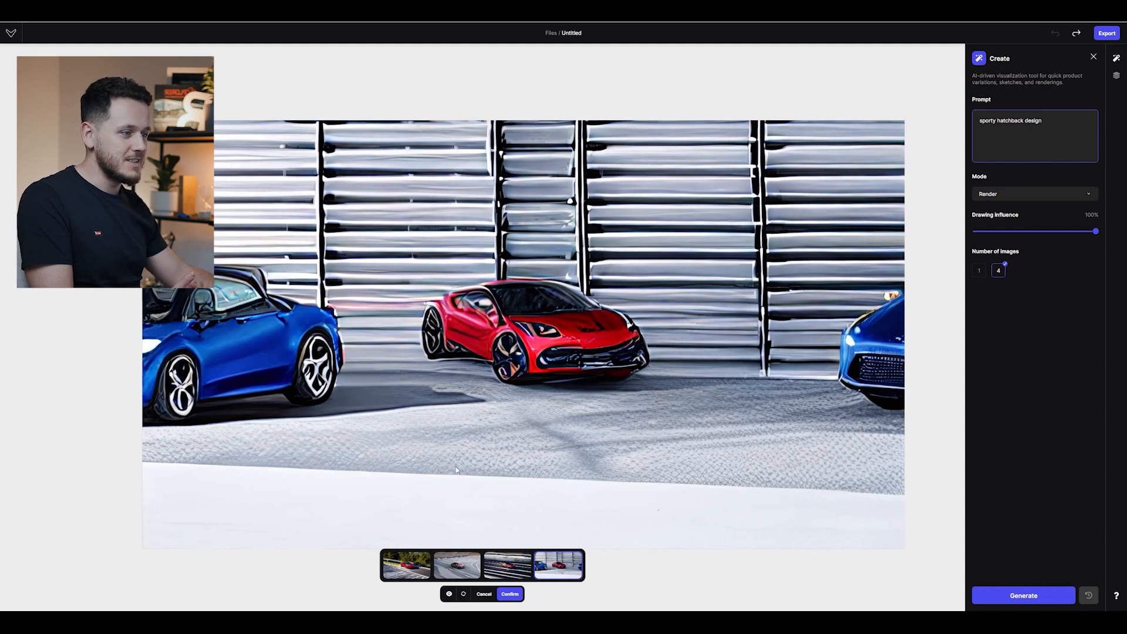
left_click(419, 569)
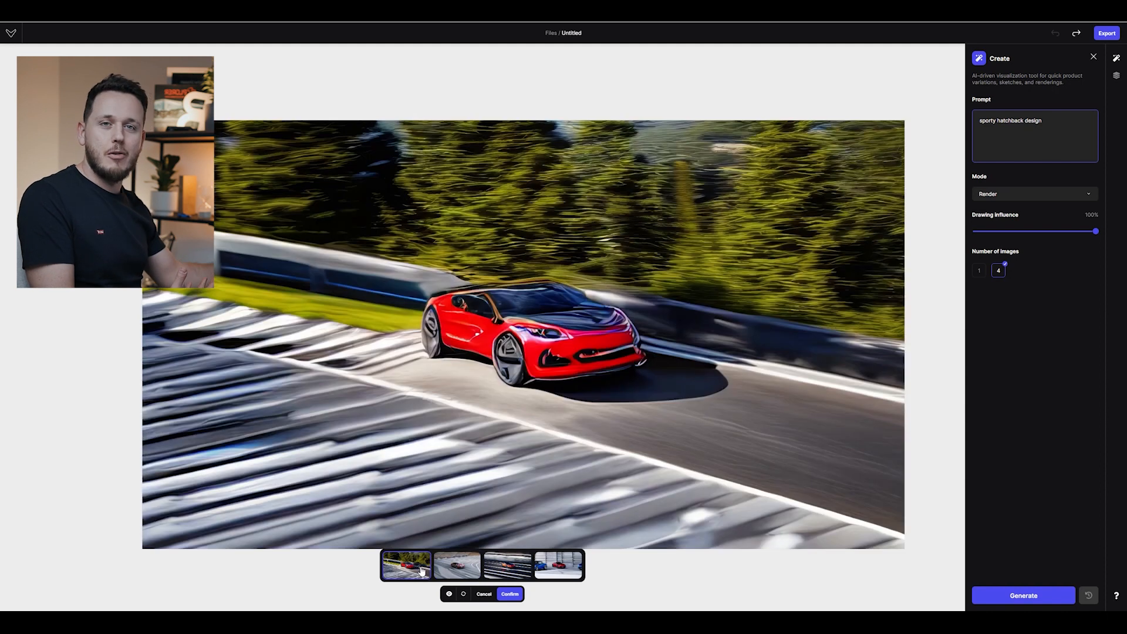
left_click(569, 578)
left_click(525, 574)
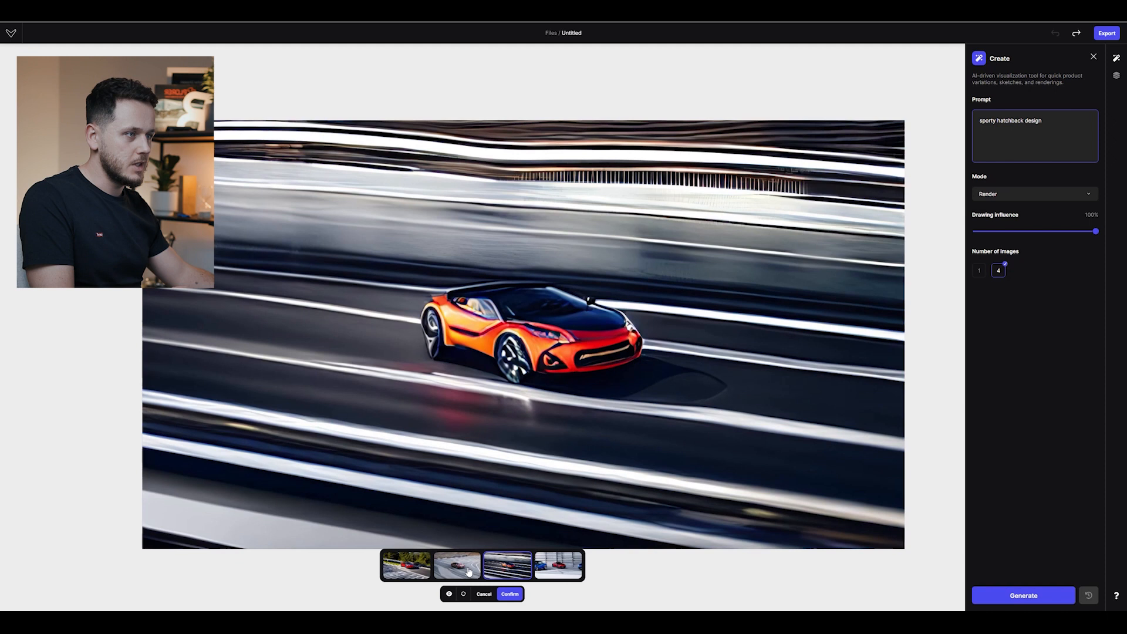
left_click(476, 575)
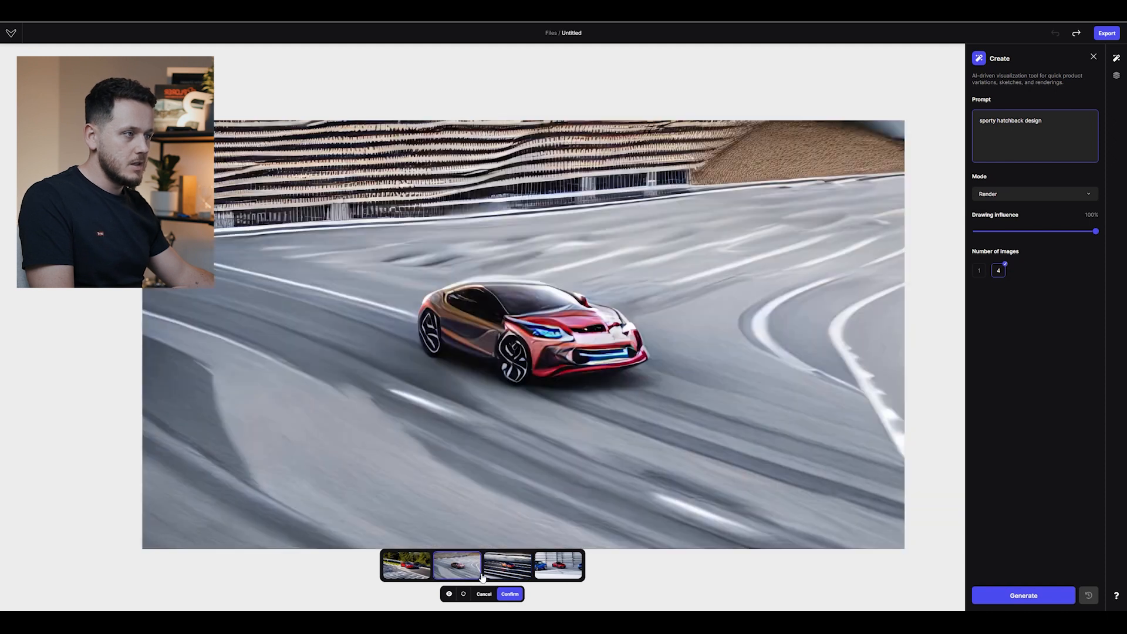
left_click(511, 594)
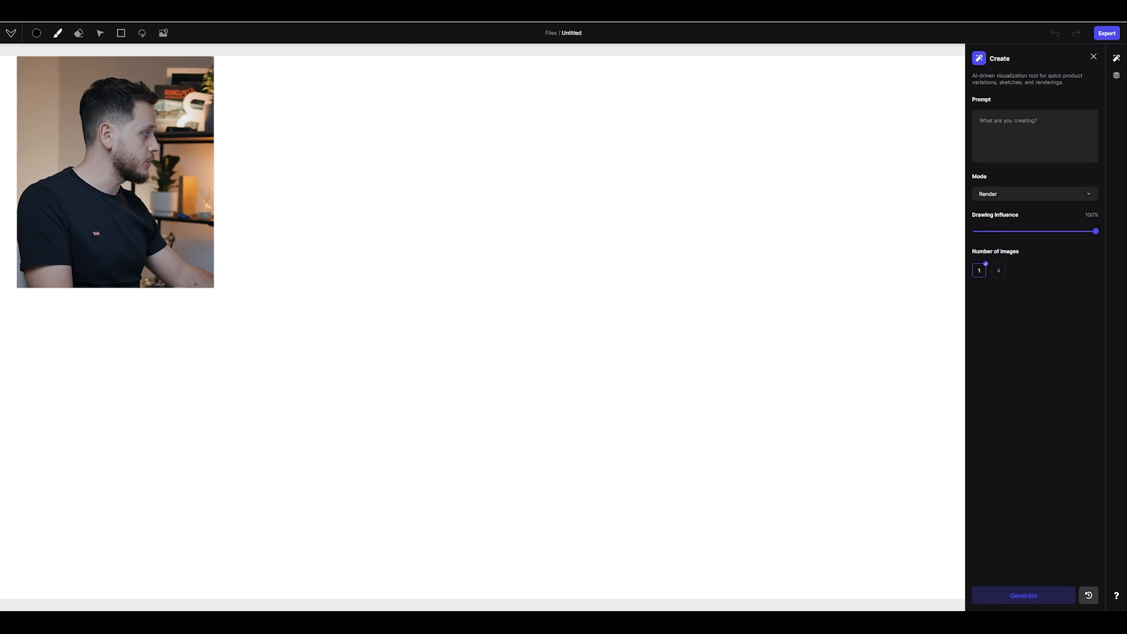
Place the canvas-filling version of the hatchback sketch on the blank canvas and generate four renders from the prompt "sporty hatchback design".
left_click_drag(743, 343, 493, 342)
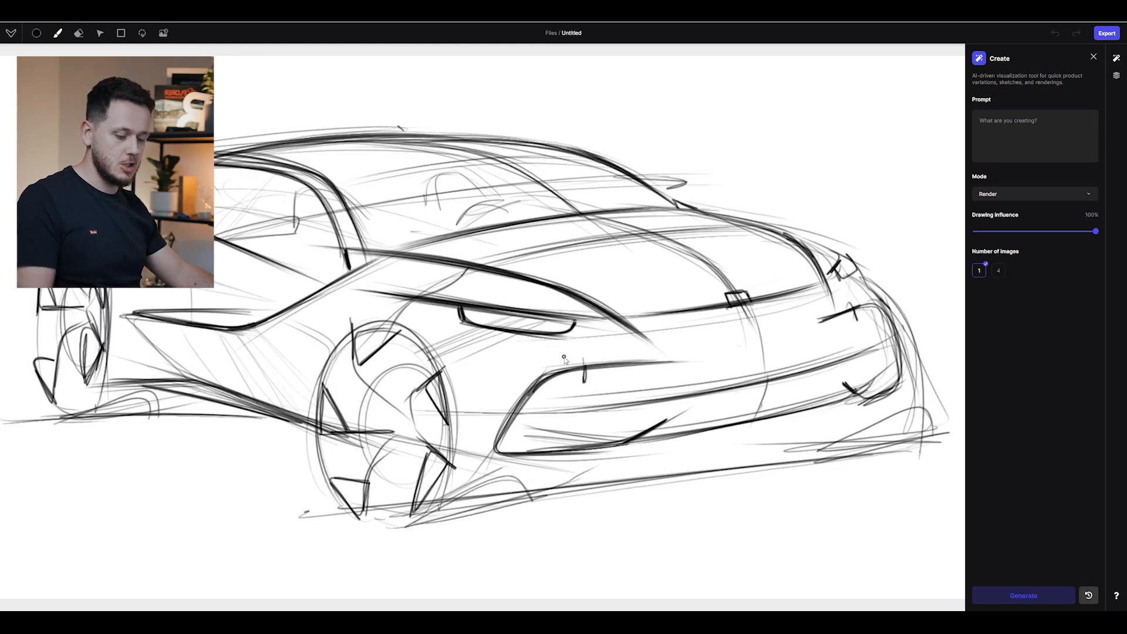
left_click_drag(600, 311, 616, 261)
left_click(1060, 136)
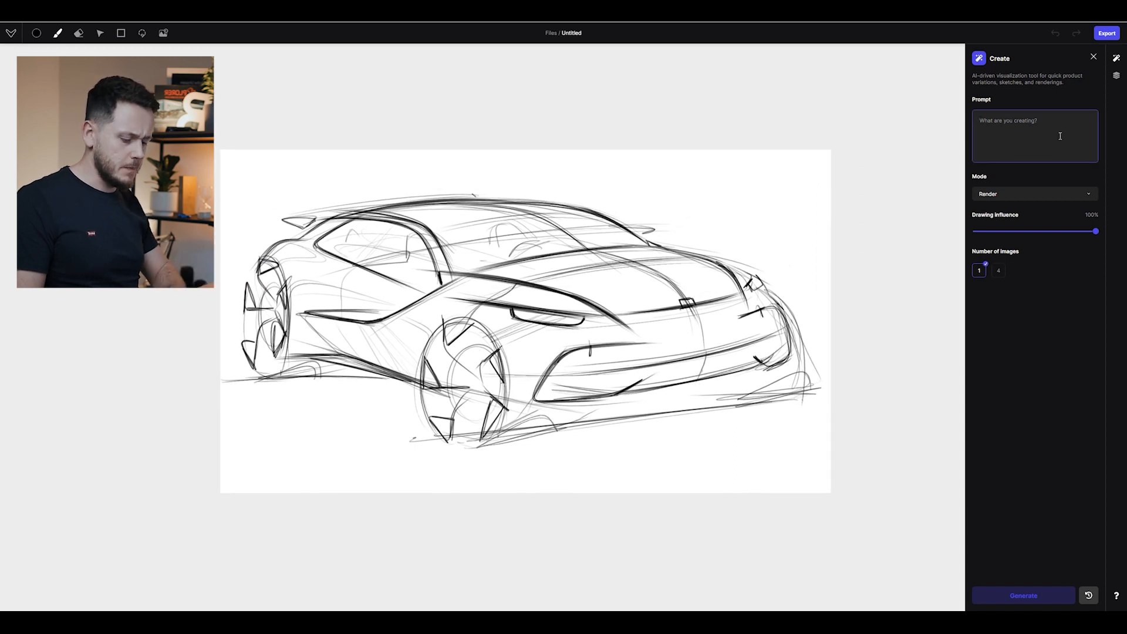
type("sporty hatchbakck c")
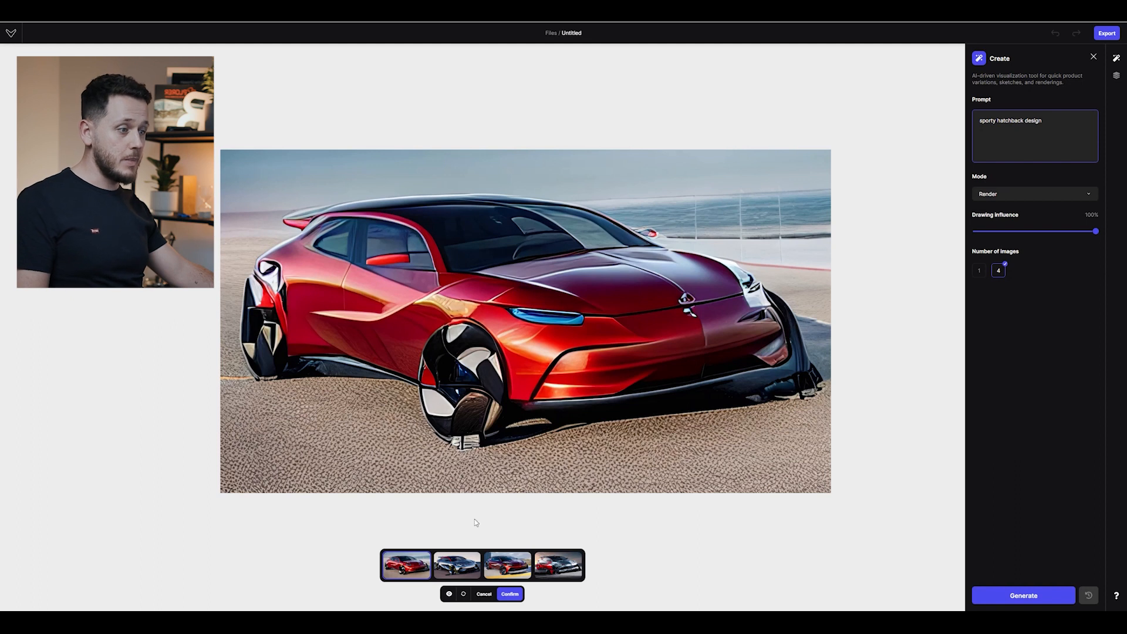
Preview each of the four renders of the canvas-filling hatchback sketch at full size to compare their quality.
left_click(463, 563)
left_click(510, 567)
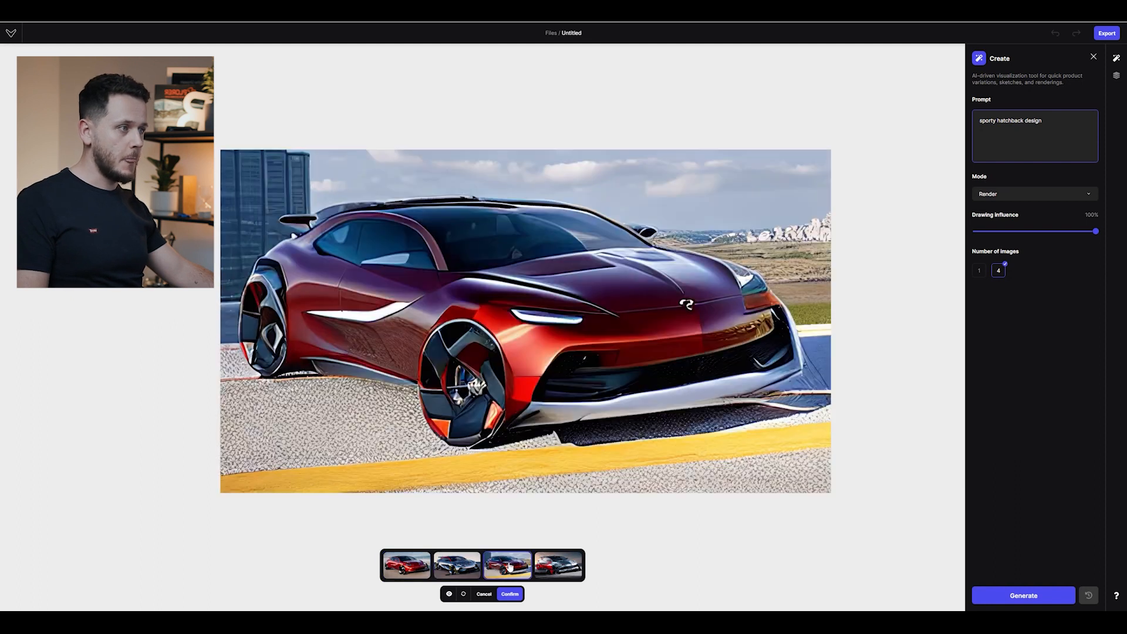
left_click(553, 569)
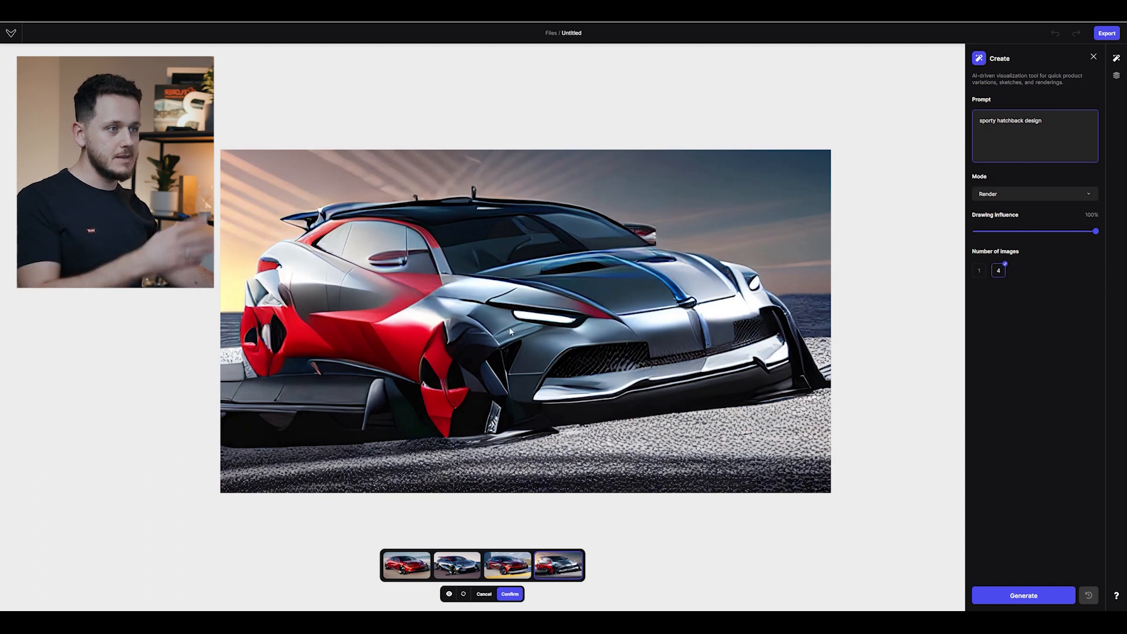
left_click(473, 577)
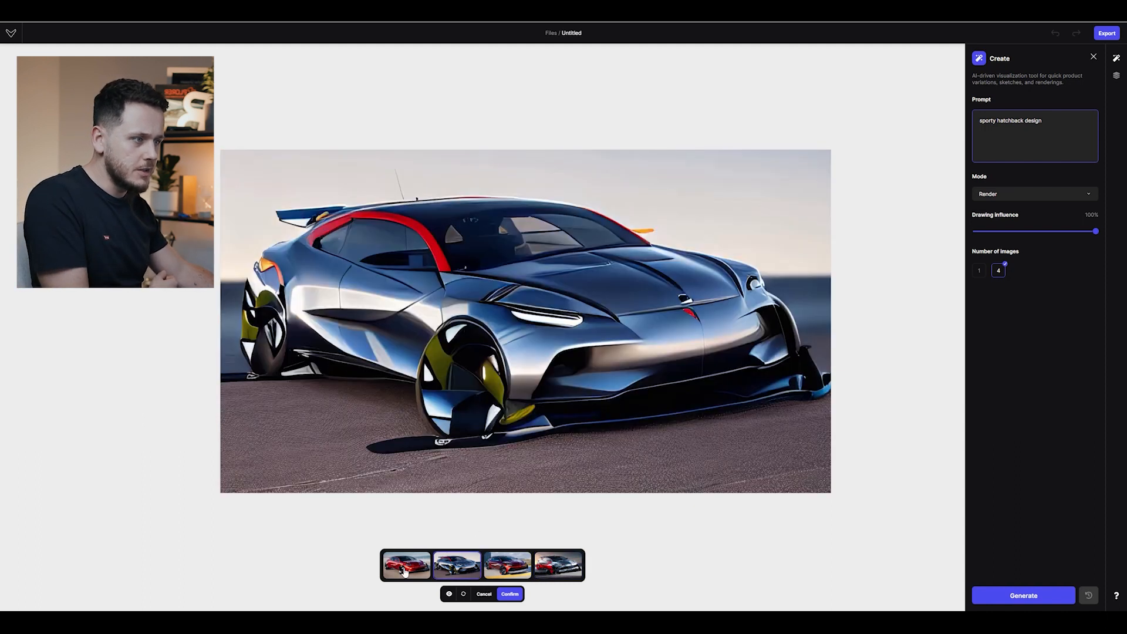
left_click(419, 570)
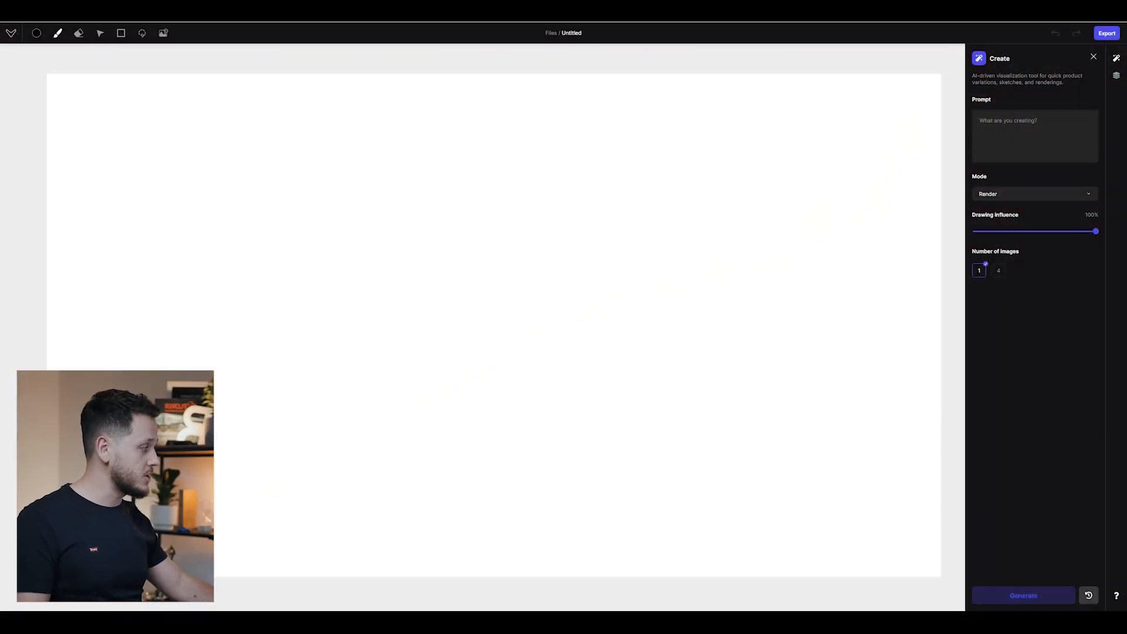
Place the sheet with three car sketches on the blank canvas and generate four renders from the prompt "futuristic car design concepts".
mouse_move(1126, 393)
left_mouse_down()
mouse_move(574, 400)
mouse_move(463, 375)
left_mouse_up()
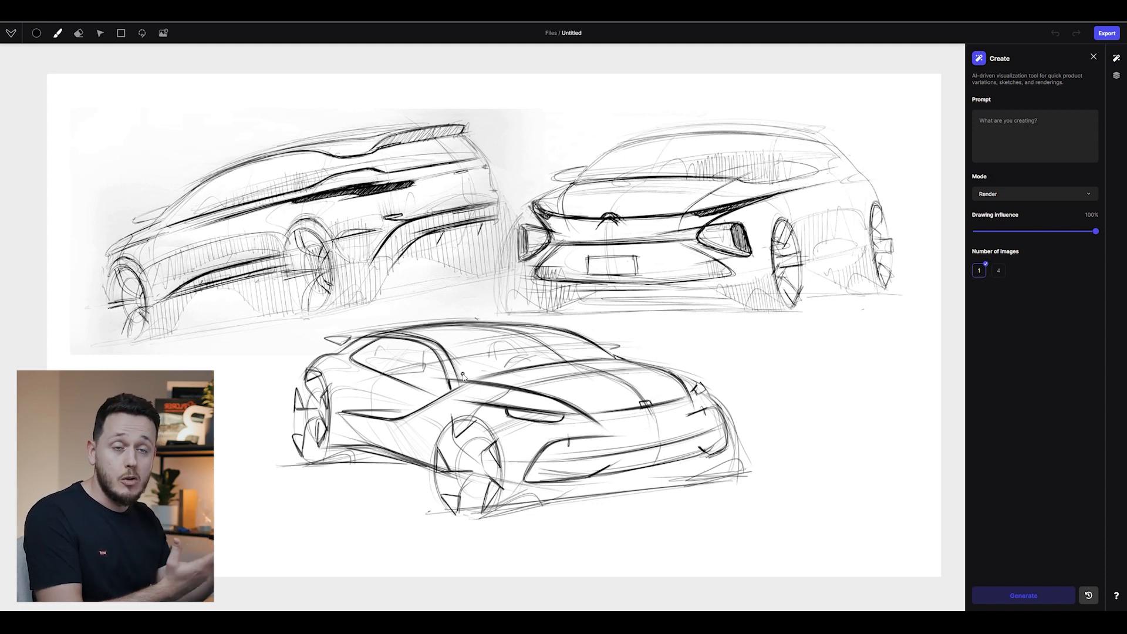
left_click(1012, 151)
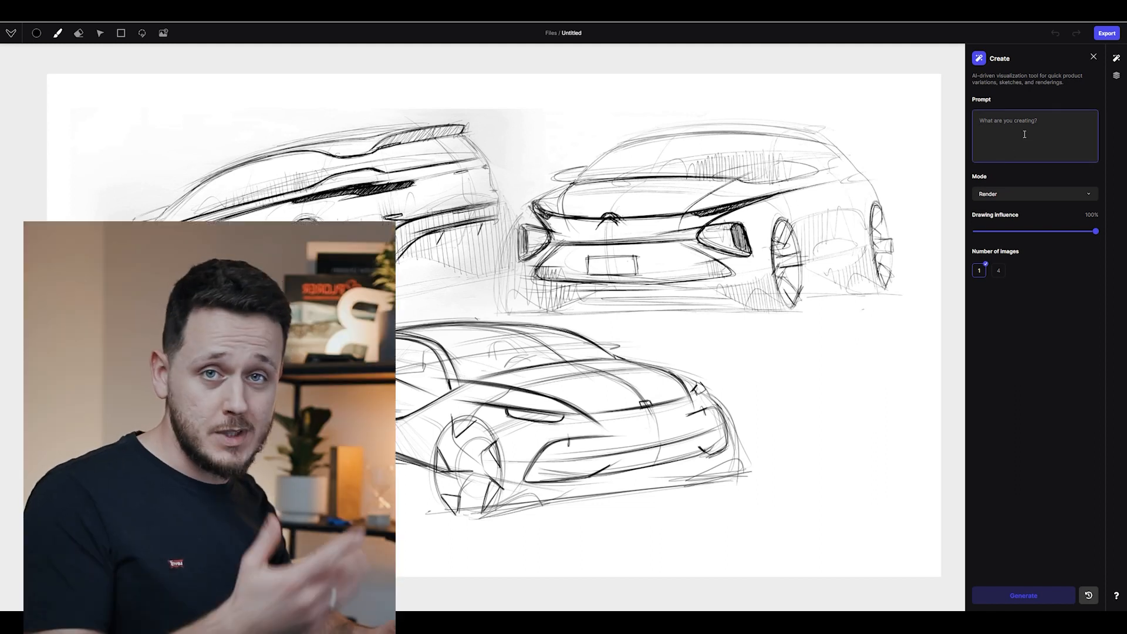
type("futuristic car design concepts")
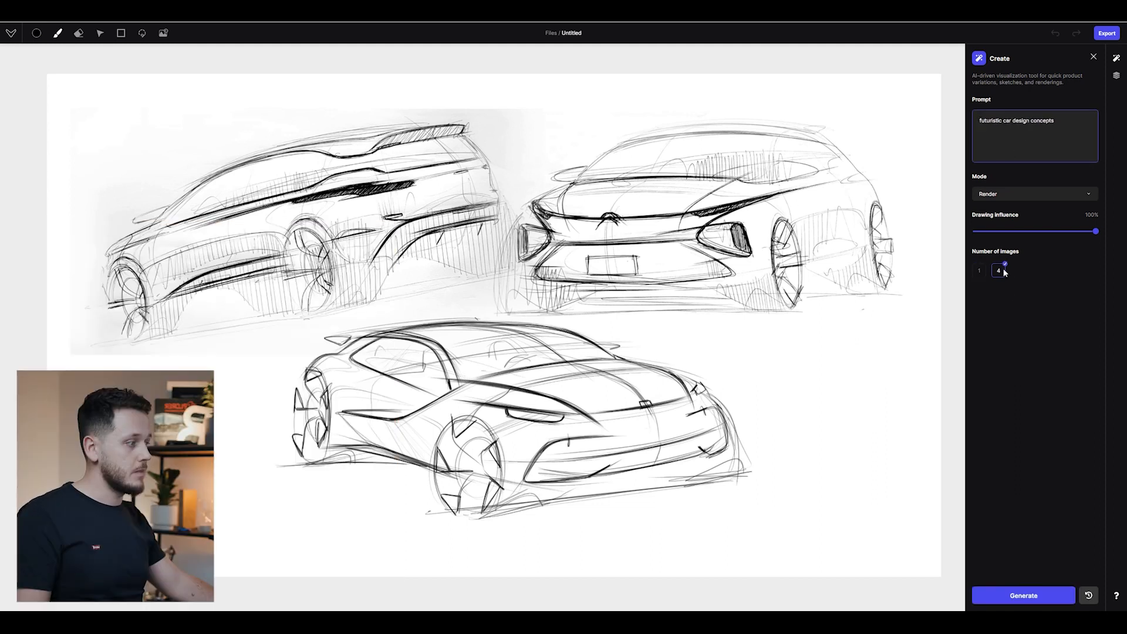
left_click(998, 271)
left_click(1024, 595)
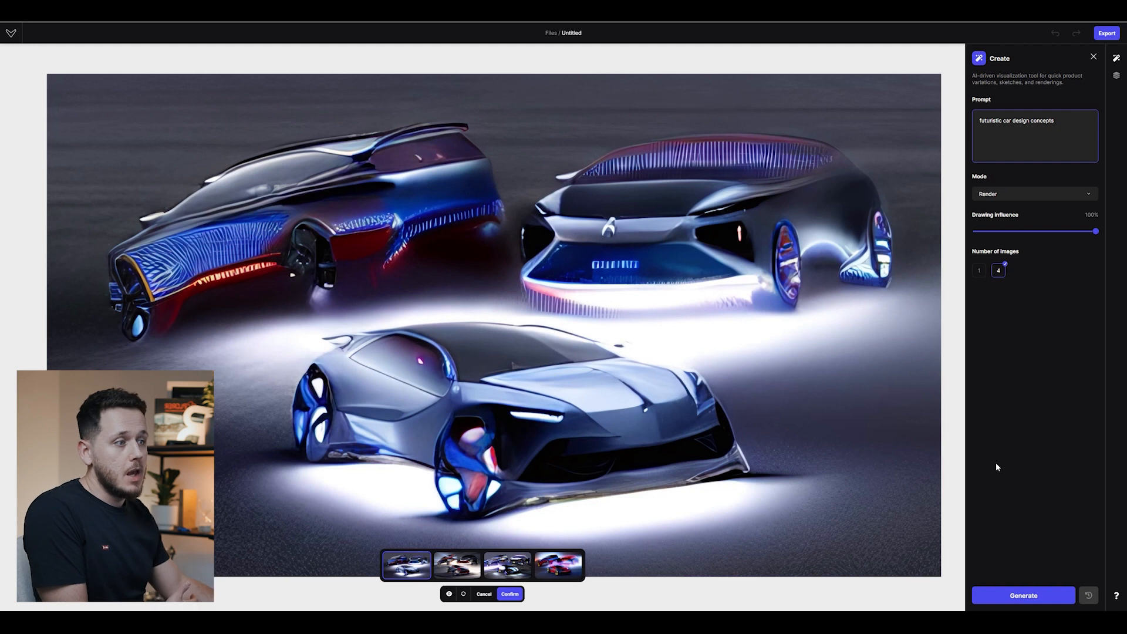
Preview the second, third and fourth renders of the three-car sketch sheet on the canvas.
left_click(453, 568)
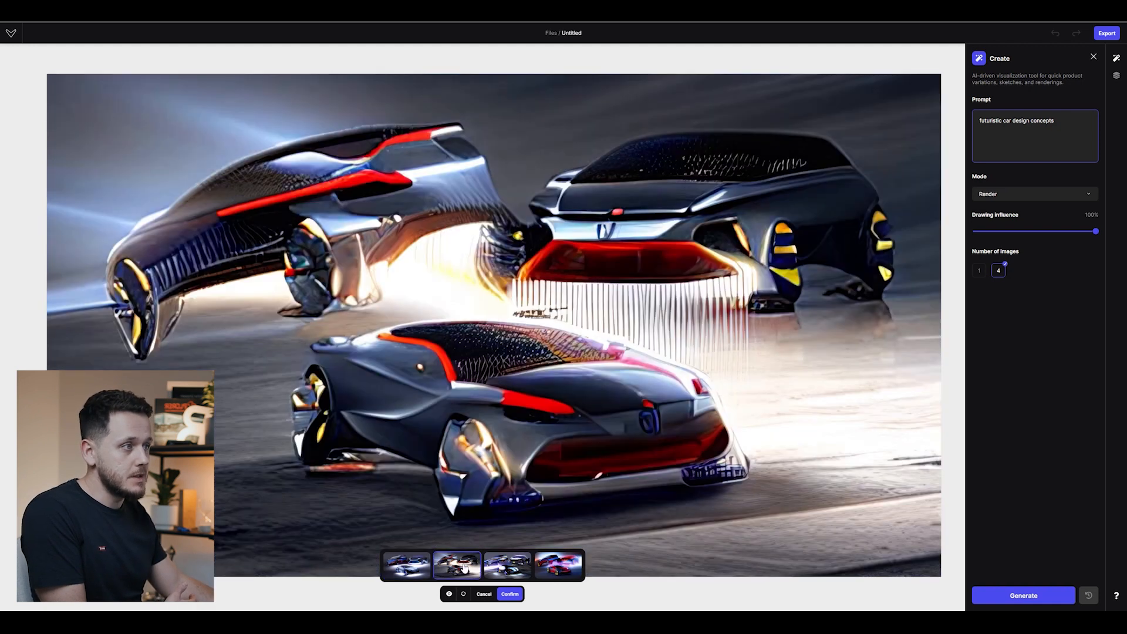
left_click(505, 566)
left_click(546, 565)
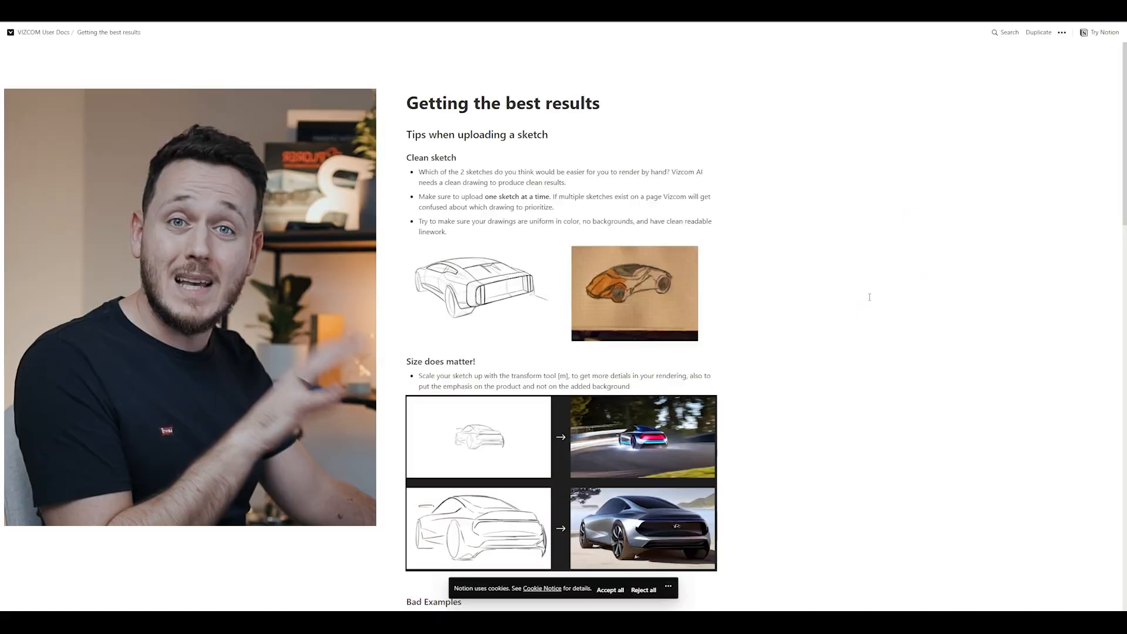
Read through the "Getting the best results" page of the Vizcom user docs, examining the sketch size advice and the bad and good examples.
scroll(783, 274, "down", 2)
scroll(783, 273, "down", 5)
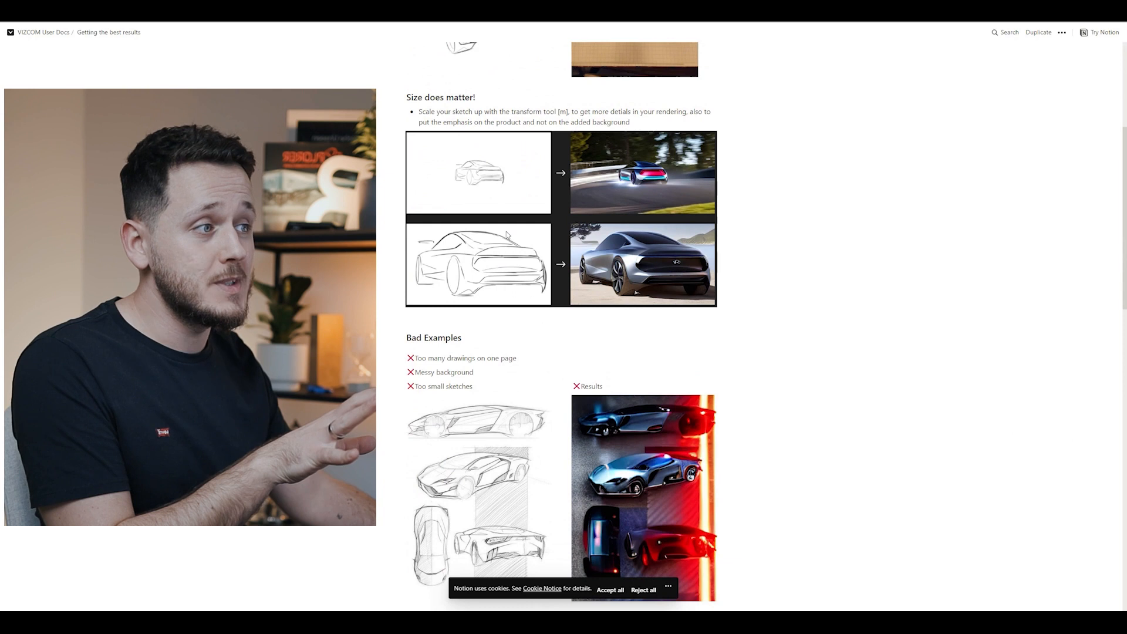
scroll(842, 279, "down", 5)
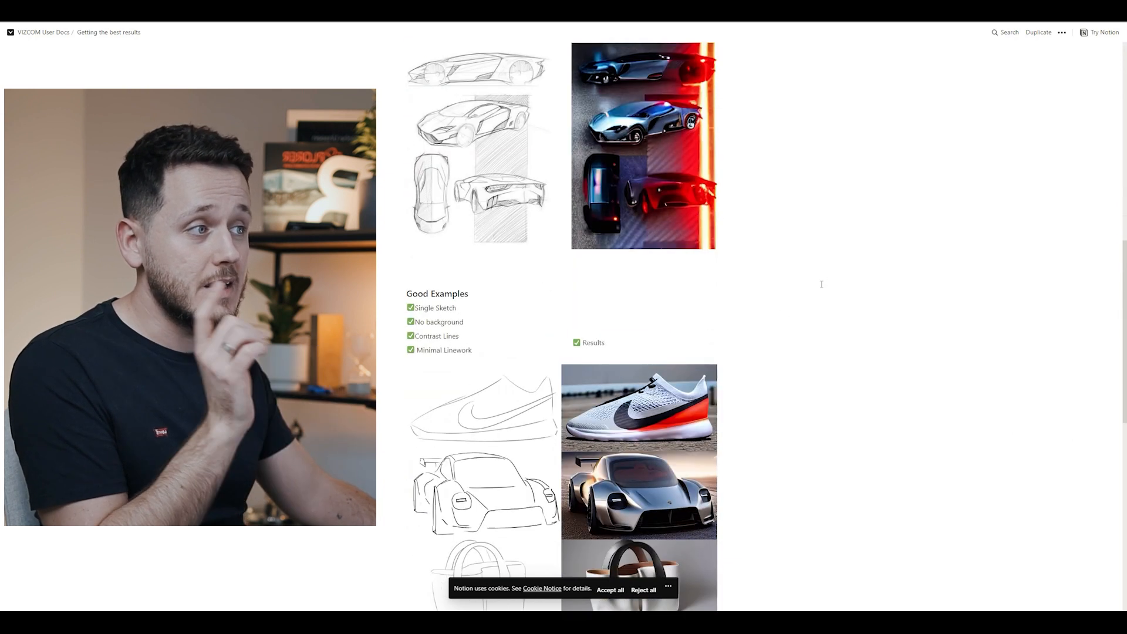
scroll(810, 288, "down", 3)
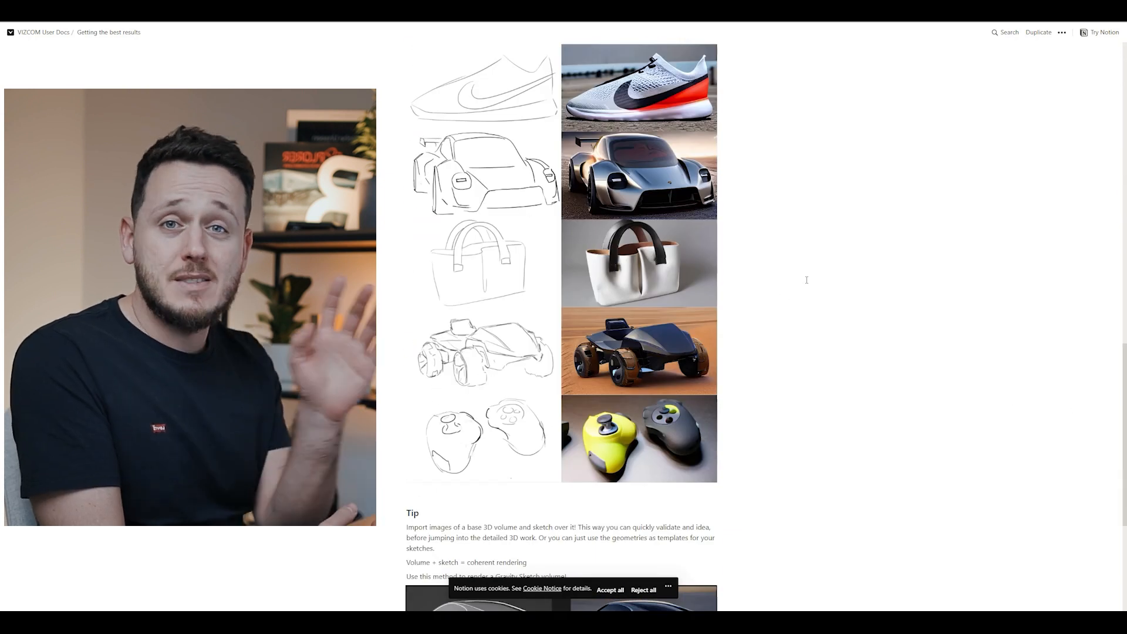